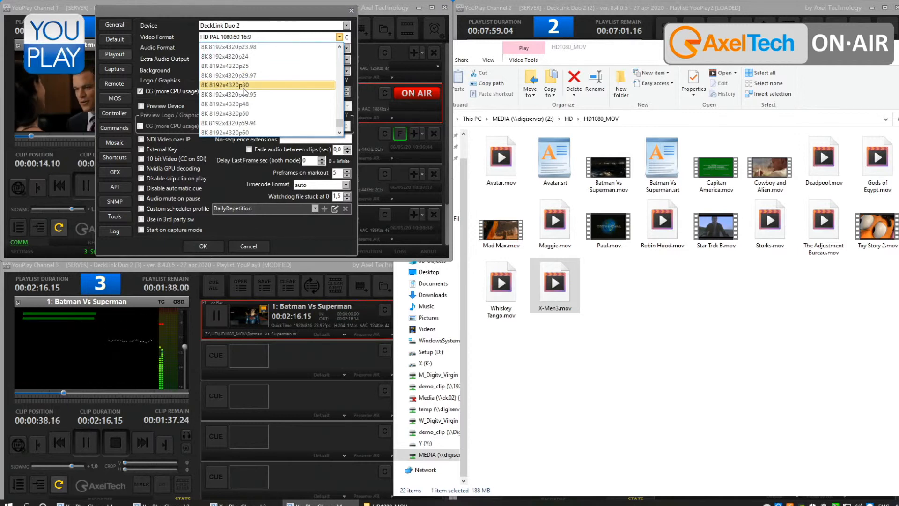
- Review the video format options in Channel 1's playout settings and close the settings without saving
click(218, 18)
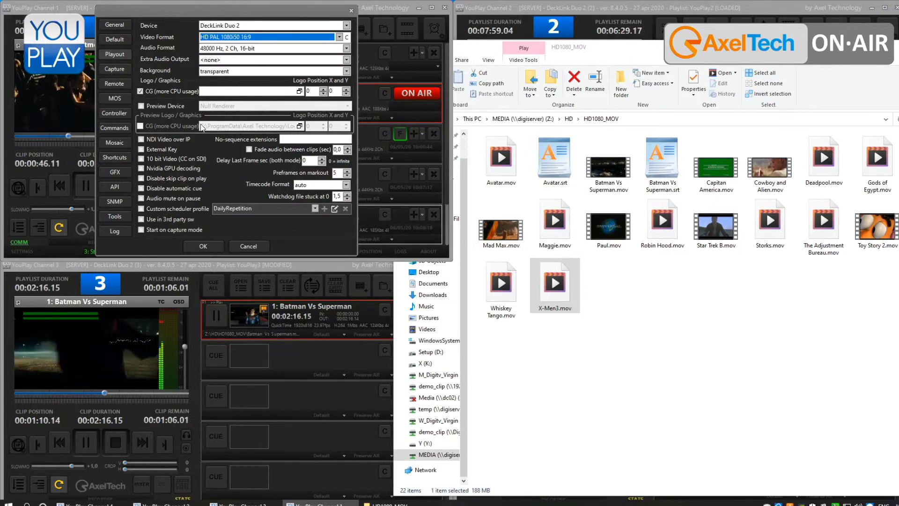
click(251, 249)
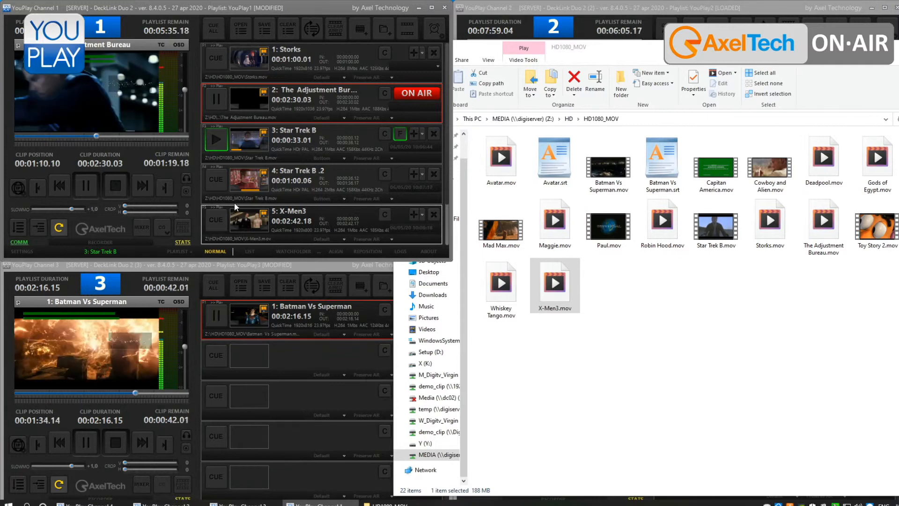
- Stop playback on Channel 1 and clear its playlist
click(114, 184)
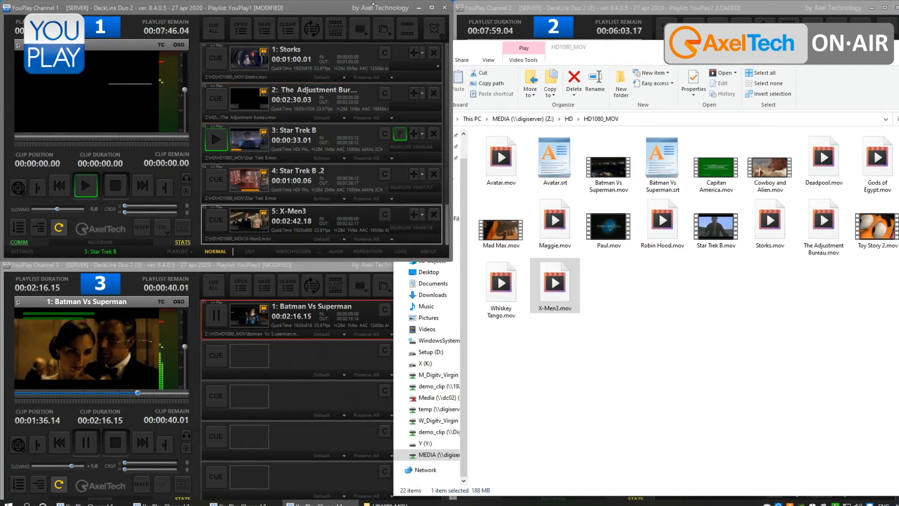
click(282, 27)
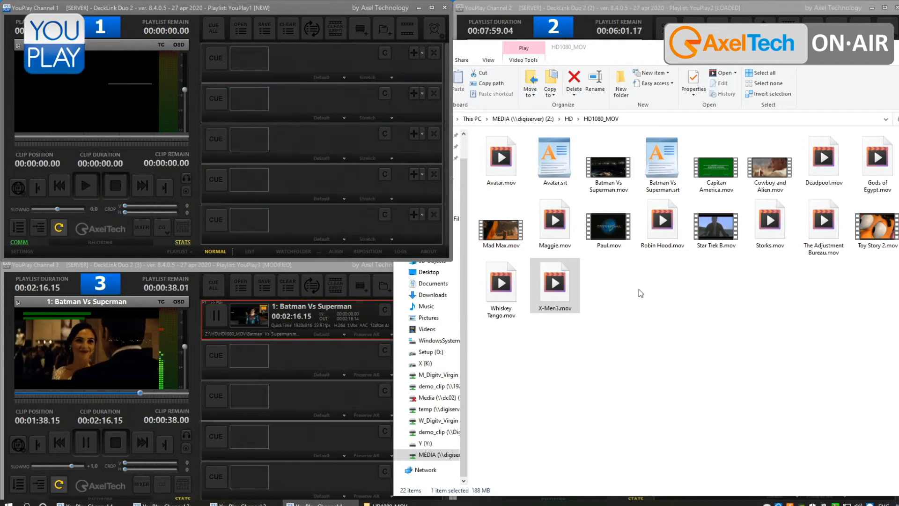
- Add Toy Story 2.mov from the HD1080_MOV folder to Channel 1's empty playlist and put it on air
drag(863, 239, 406, 135)
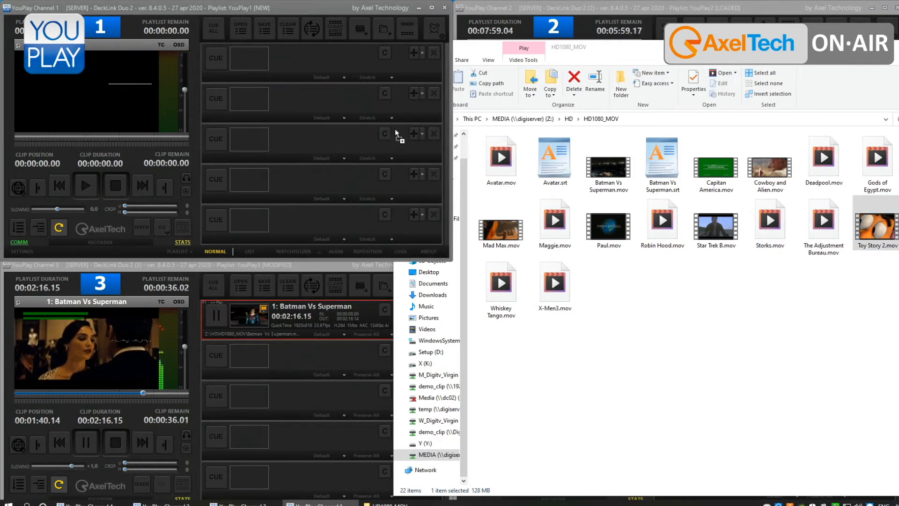
drag(332, 64, 278, 67)
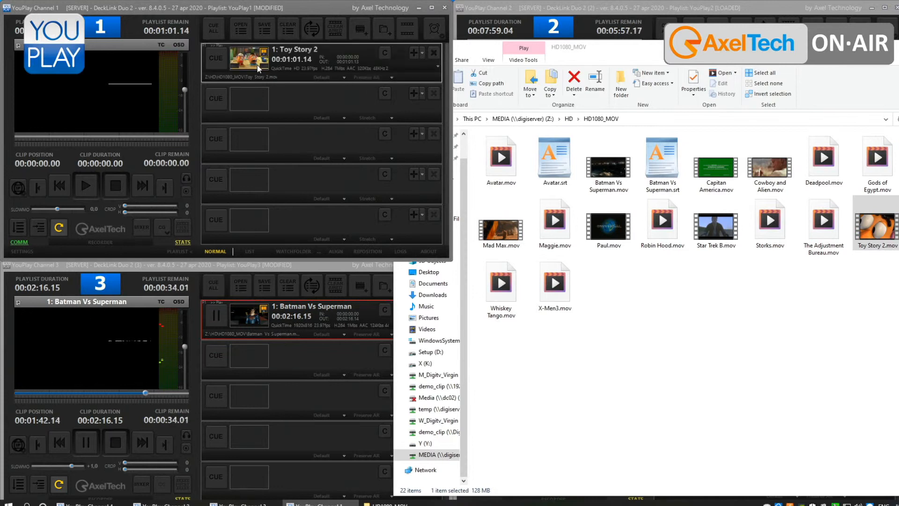
click(221, 63)
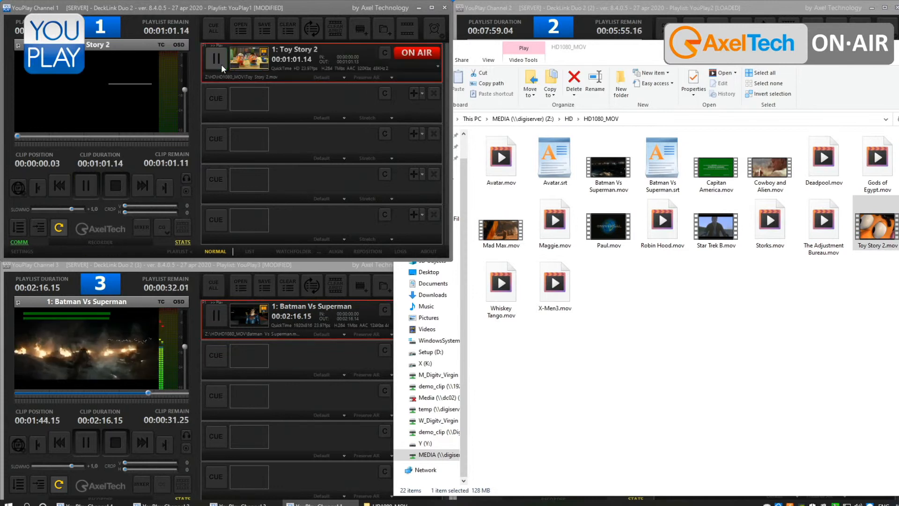
- Set the aspect ratio handling of the Toy Story 2 clip to Preserve AR Full
click(316, 79)
click(315, 79)
click(315, 79)
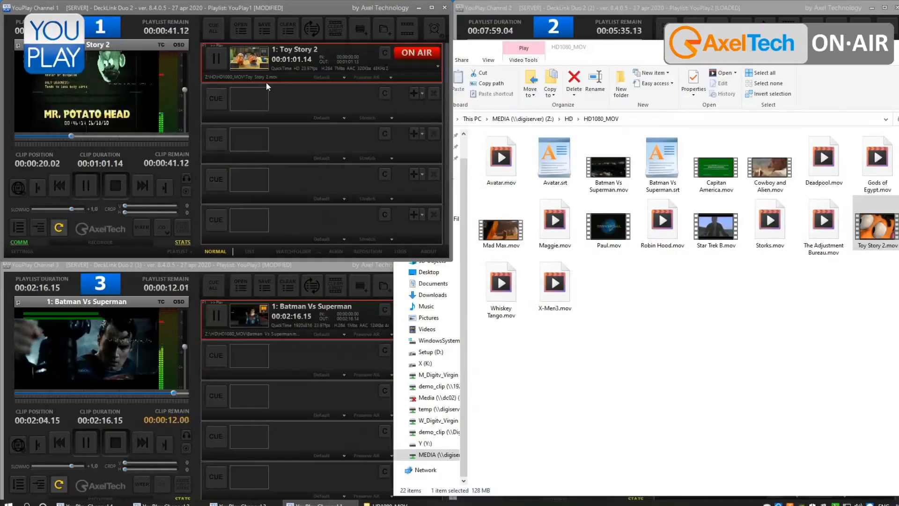
click(376, 78)
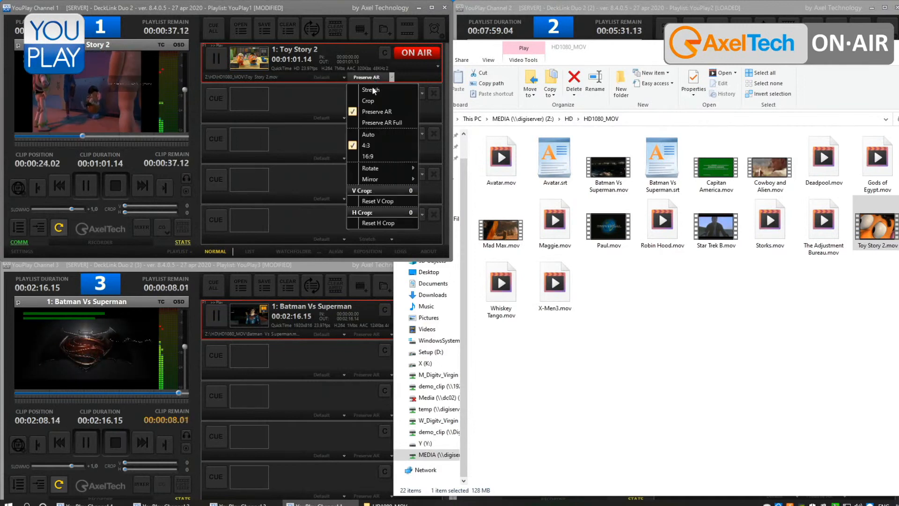
click(374, 123)
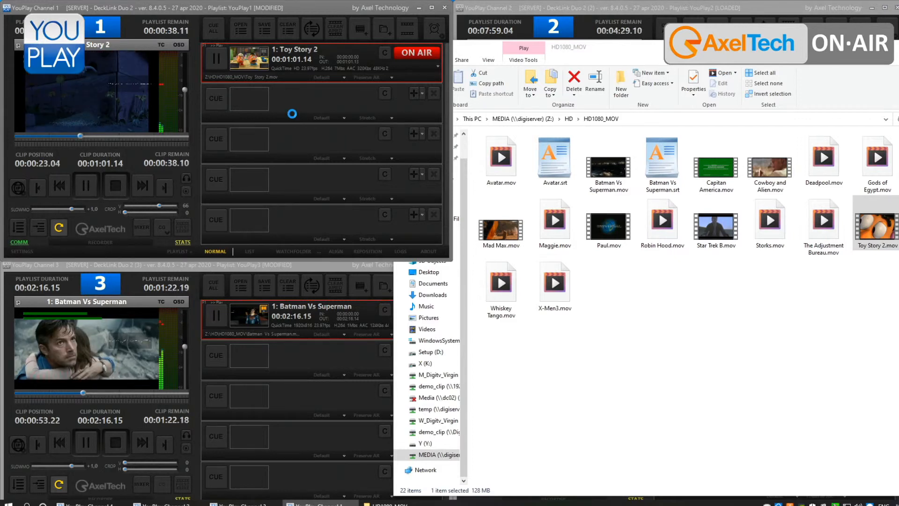
- Review the audio format in Channel 1's playout settings and close the settings without saving
click(102, 58)
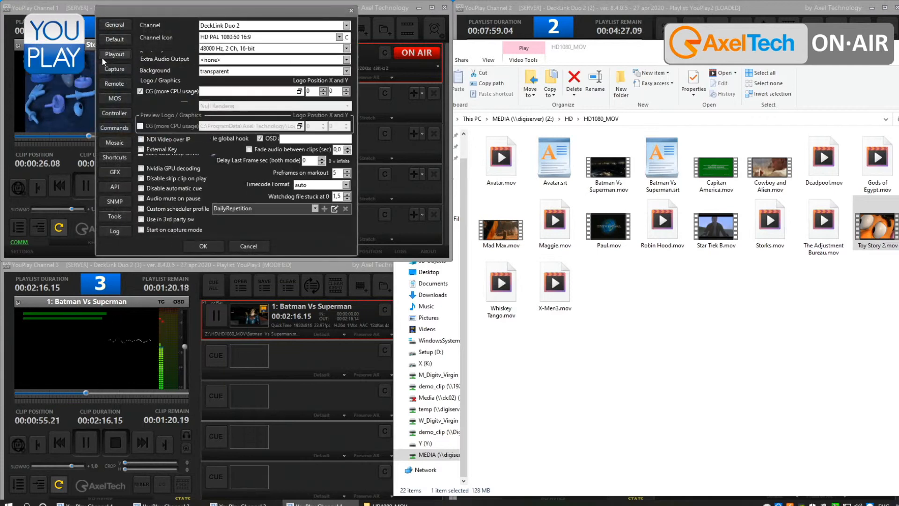
click(211, 50)
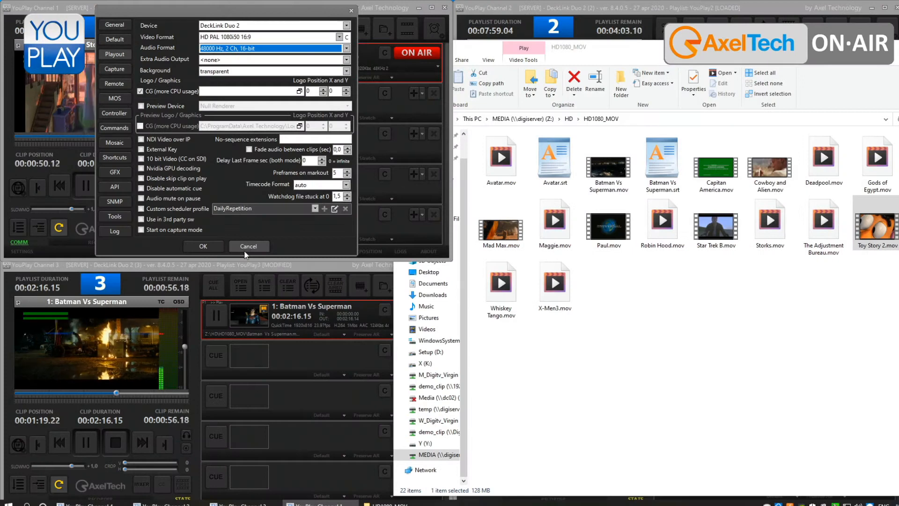
click(246, 248)
- Apply the default audio channel mapping to the Toy Story 2 clip and also route Ch IN 1 to further output channels
right_click(282, 57)
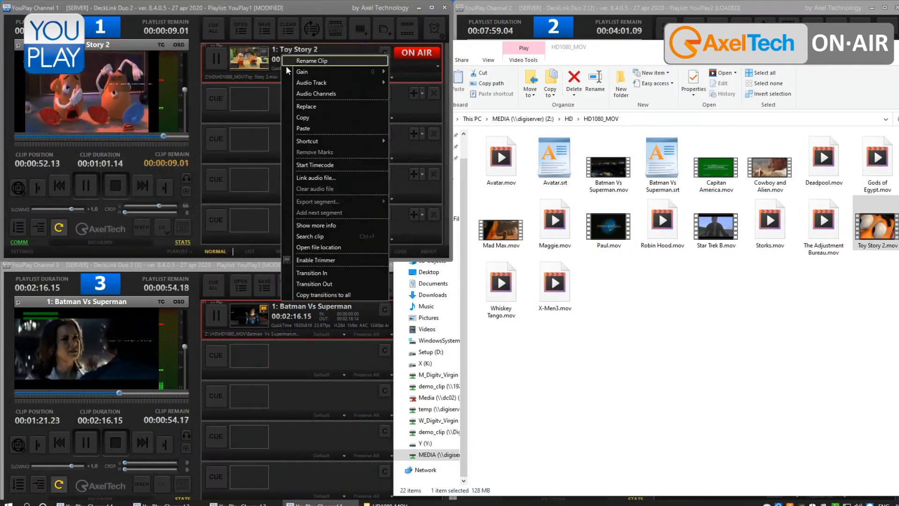
click(300, 93)
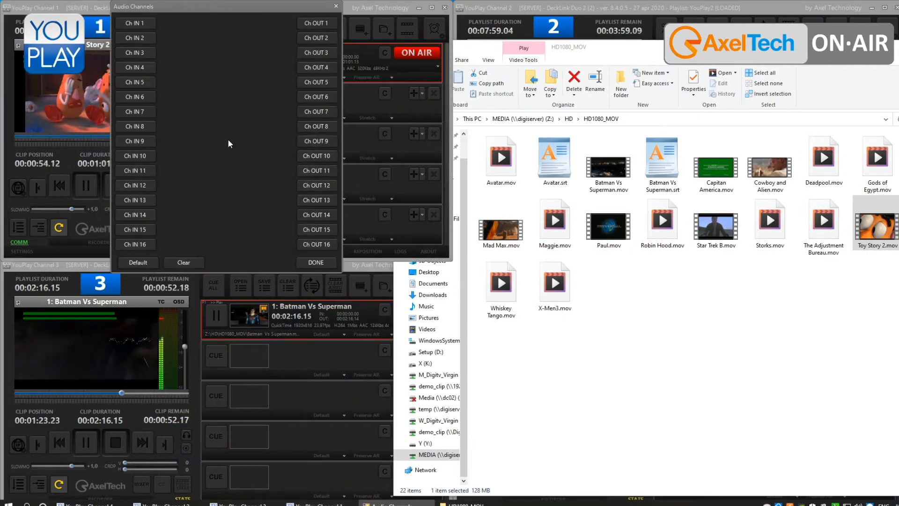
click(155, 261)
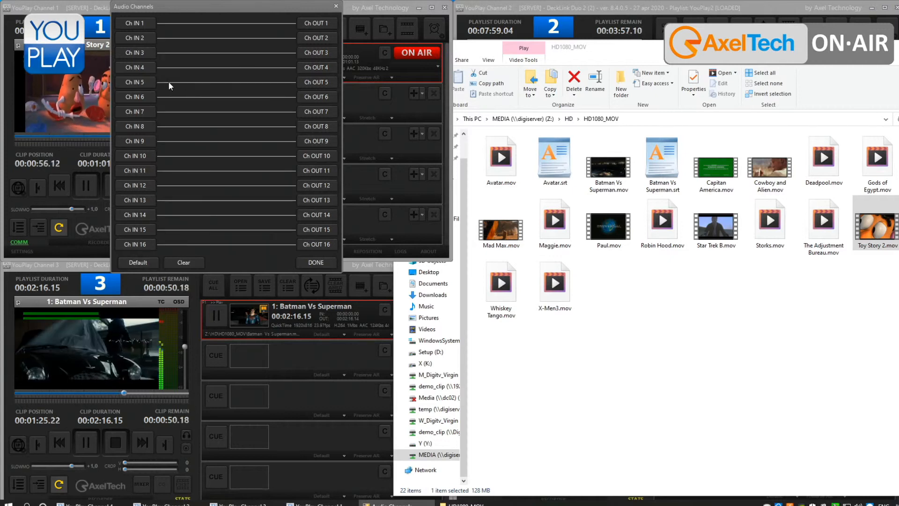
mouse_move(147, 27)
mouse_down()
mouse_move(303, 39)
mouse_move(140, 28)
mouse_up()
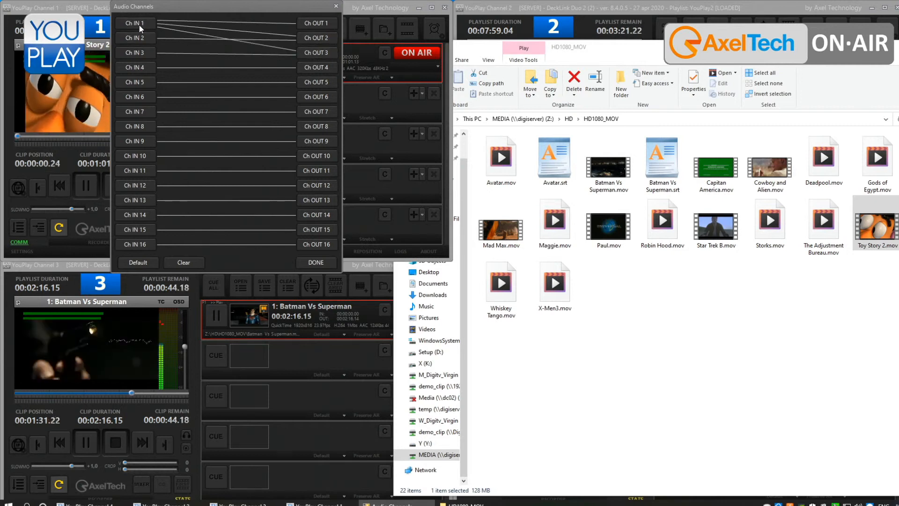
drag(322, 74, 321, 71)
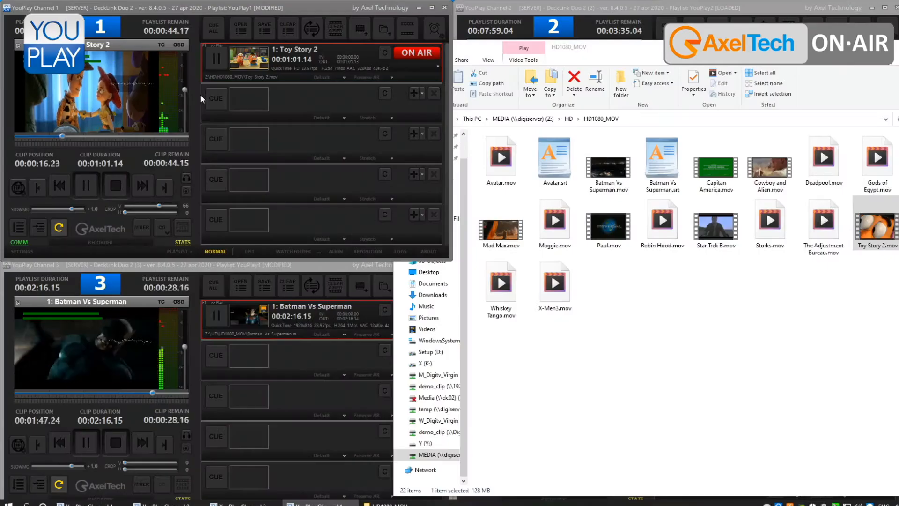
- Lower Channel 1's output volume, and raise it again to slightly above its starting level
drag(185, 90, 190, 107)
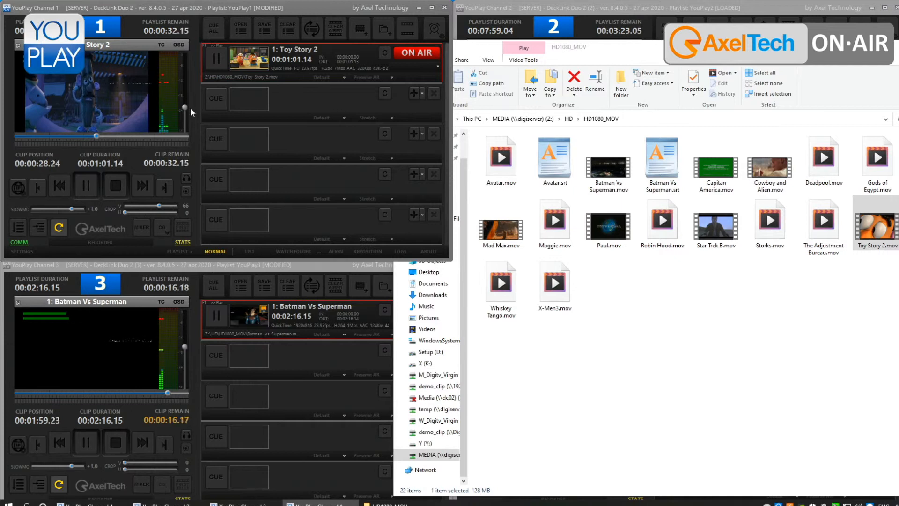
drag(185, 107, 184, 83)
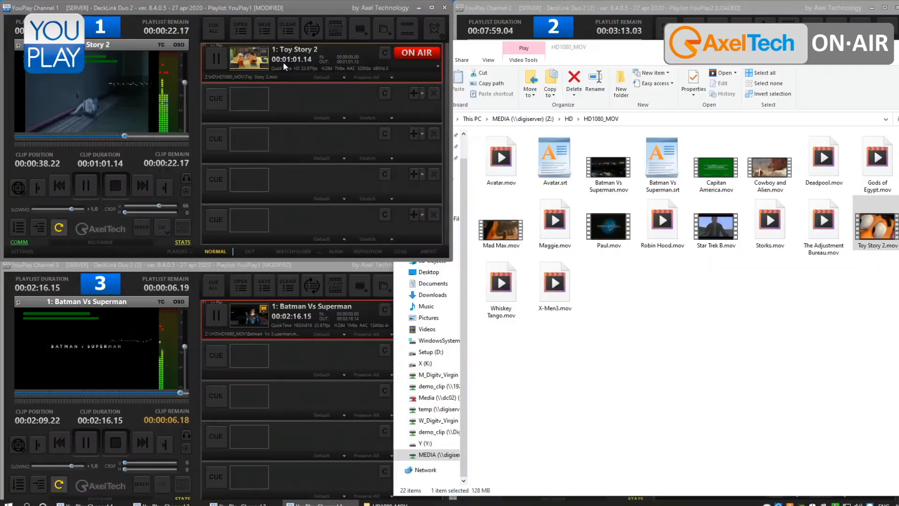
- Examine the gain values available for the Toy Story 2 clip without choosing one
right_click(283, 60)
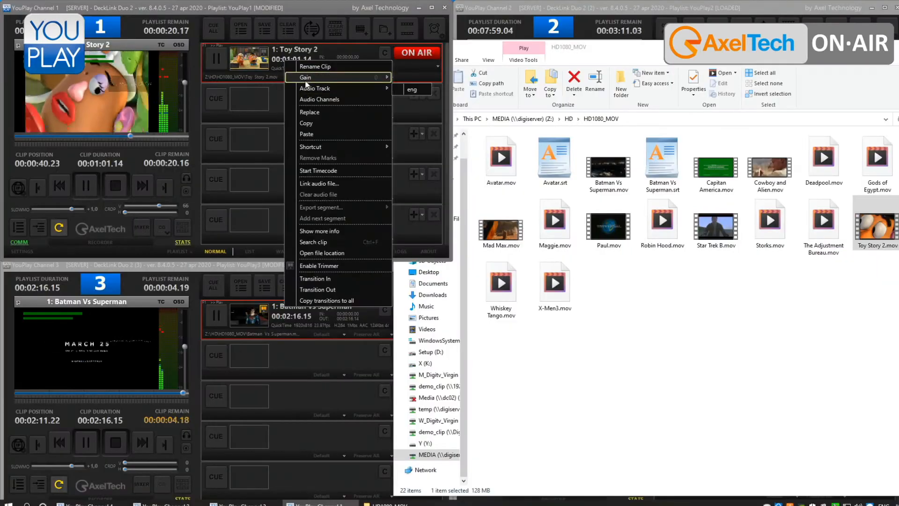
mouse_move(375, 77)
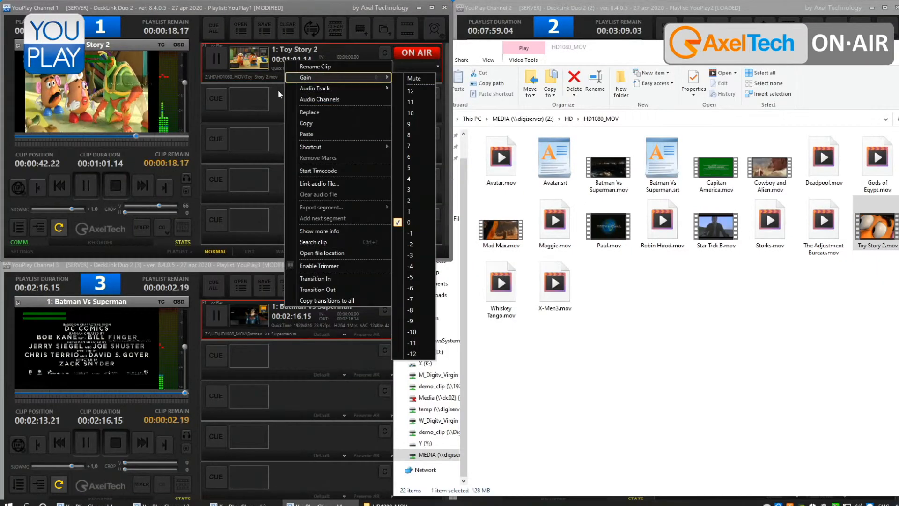
click(228, 100)
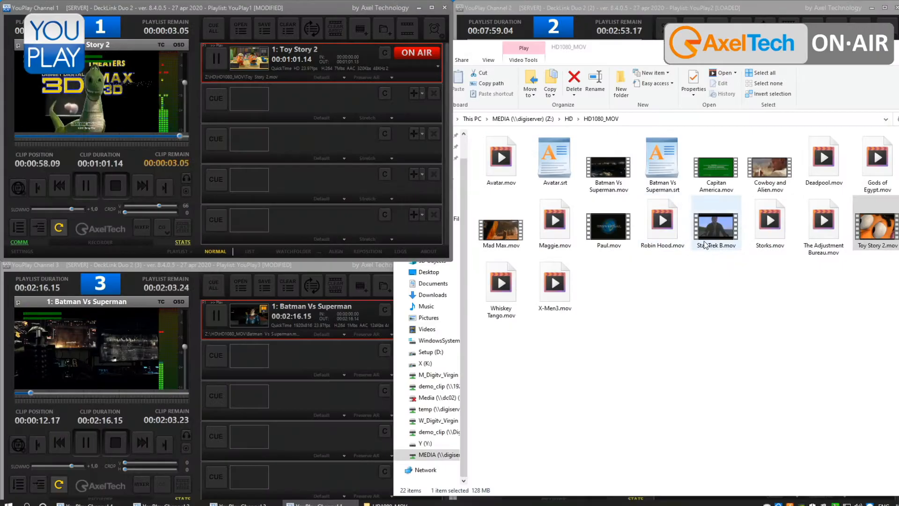
- Add Star Trek B.mov and Storks.mov to Channel 1's playlist after the Toy Story 2 clip
drag(716, 225, 418, 200)
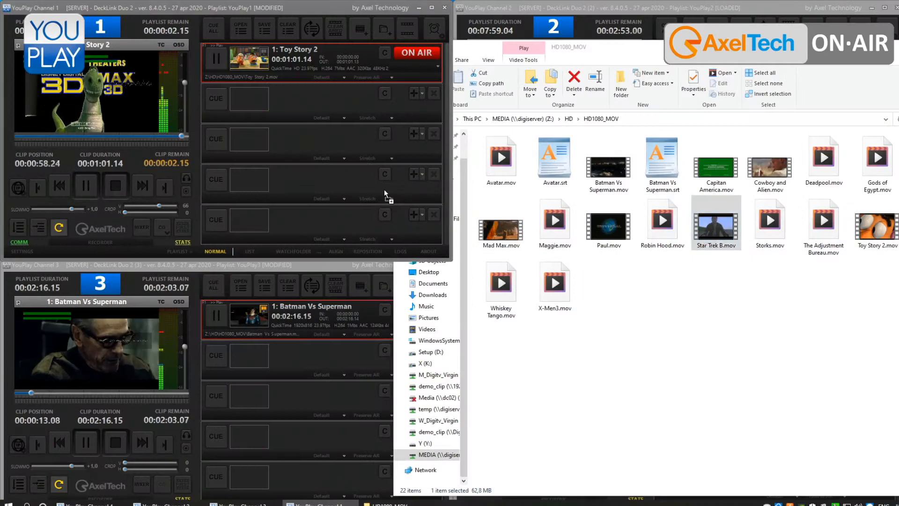
drag(321, 145, 321, 144)
drag(761, 225, 327, 205)
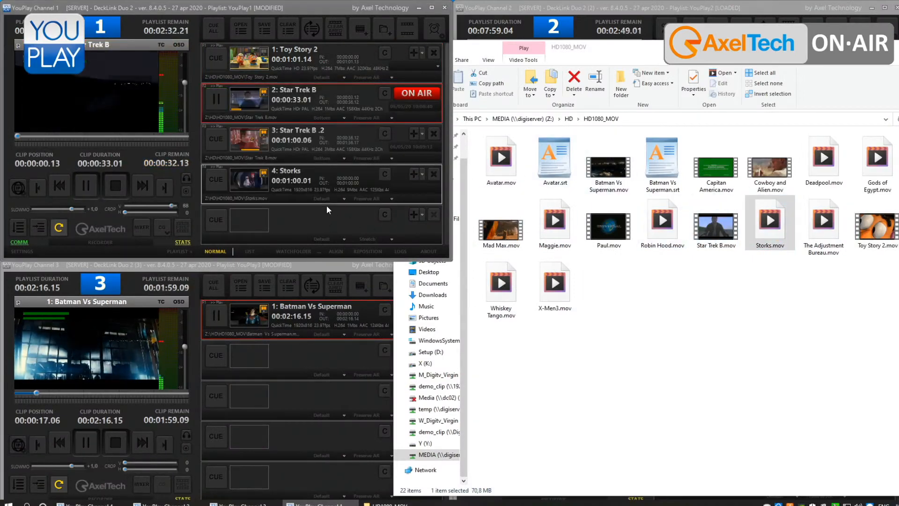
- Try Channel 1's two alternative playlist playback modes and return to loop mode
click(21, 229)
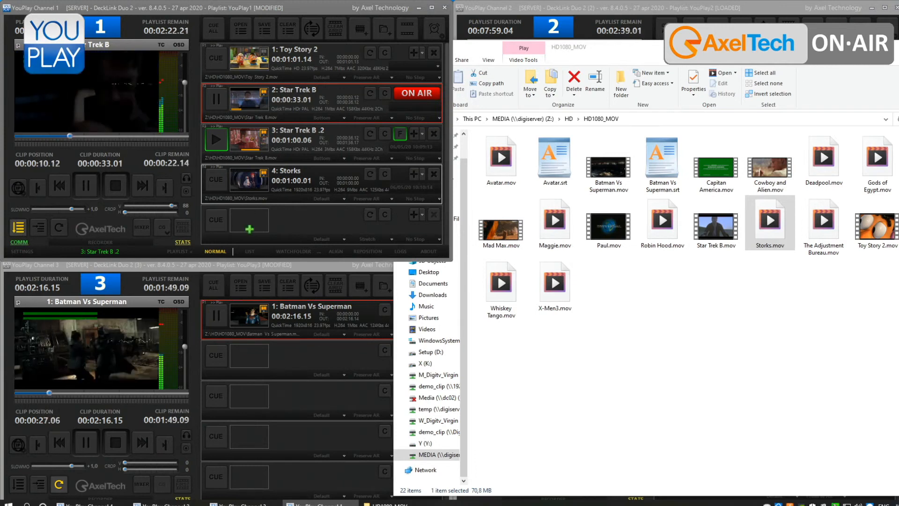
click(43, 229)
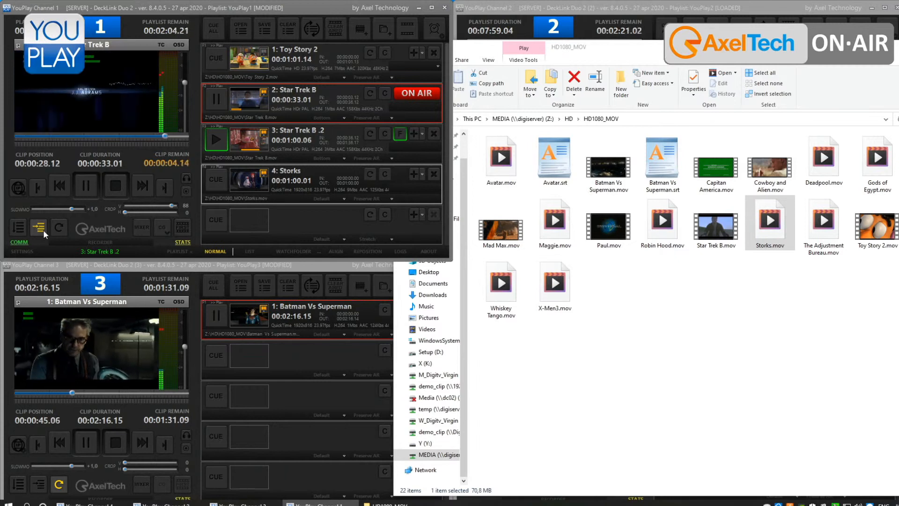
click(52, 229)
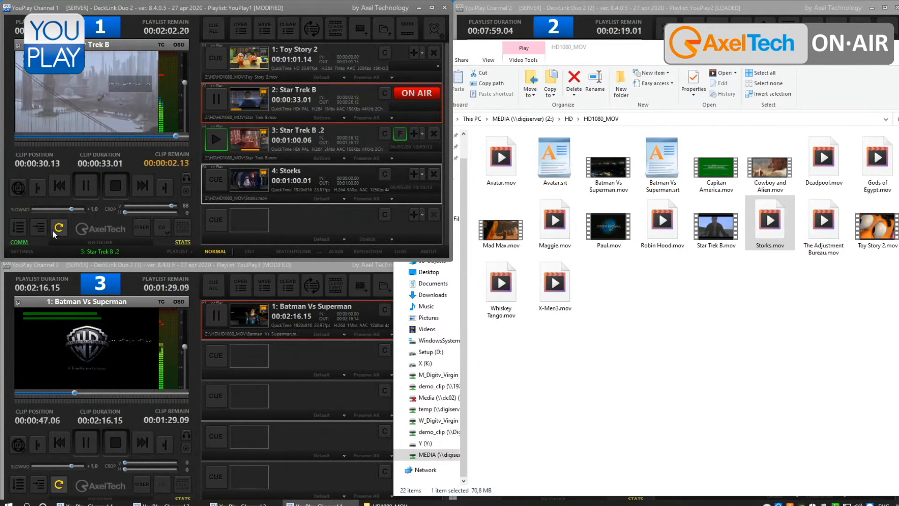
- Switch Channel 1 from loop mode to the playlist mode with per-clip stop settings and open the stop options of clip 2, Star Trek B
click(21, 230)
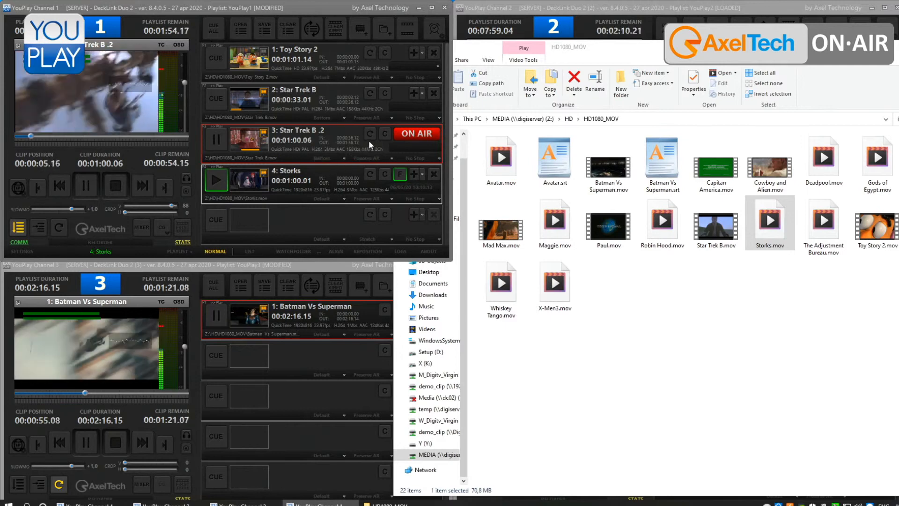
click(401, 120)
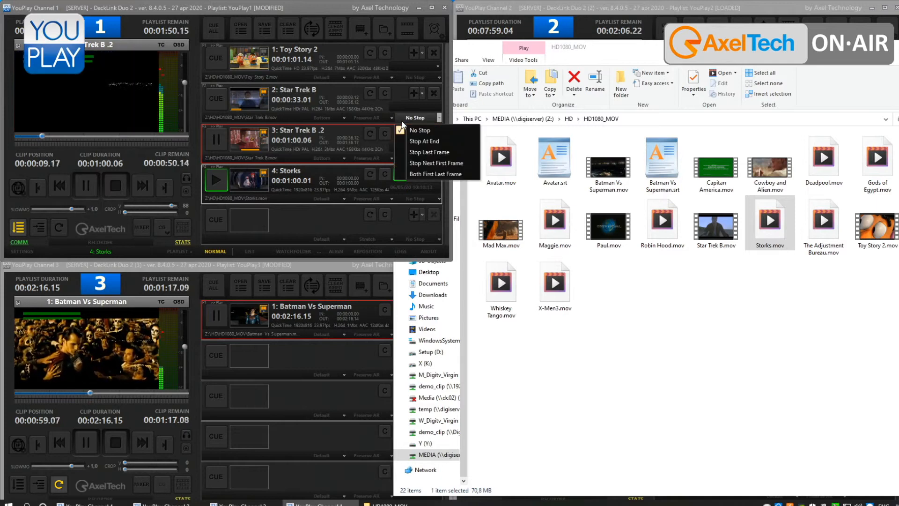
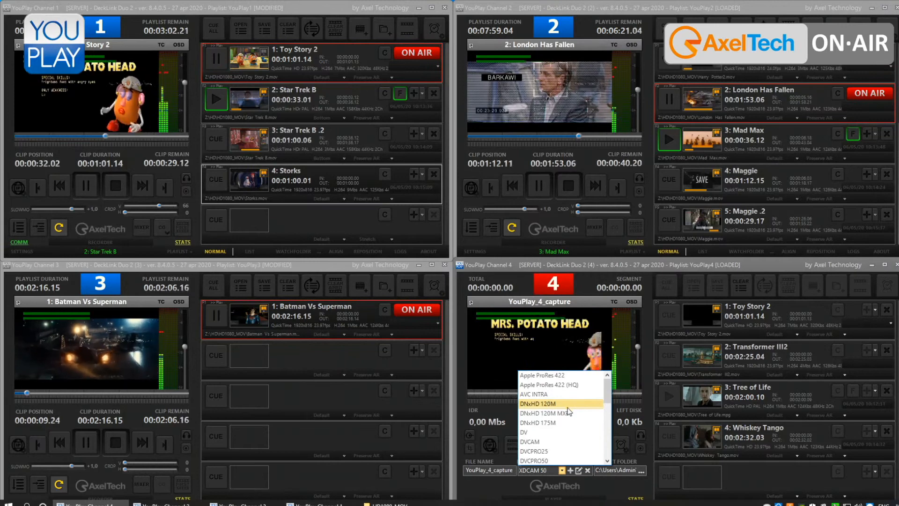
- Examine the capture profiles available for Channel 4, from Apple ProRes and DNxHD through DV, IMX and MPEG to XDCAM
scroll(568, 413, down, 1)
scroll(568, 416, down, 1)
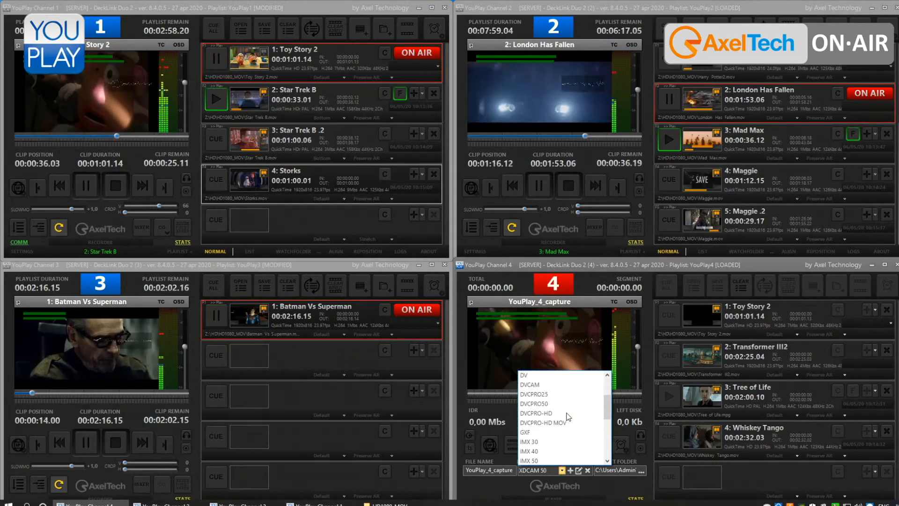
scroll(568, 416, down, 1)
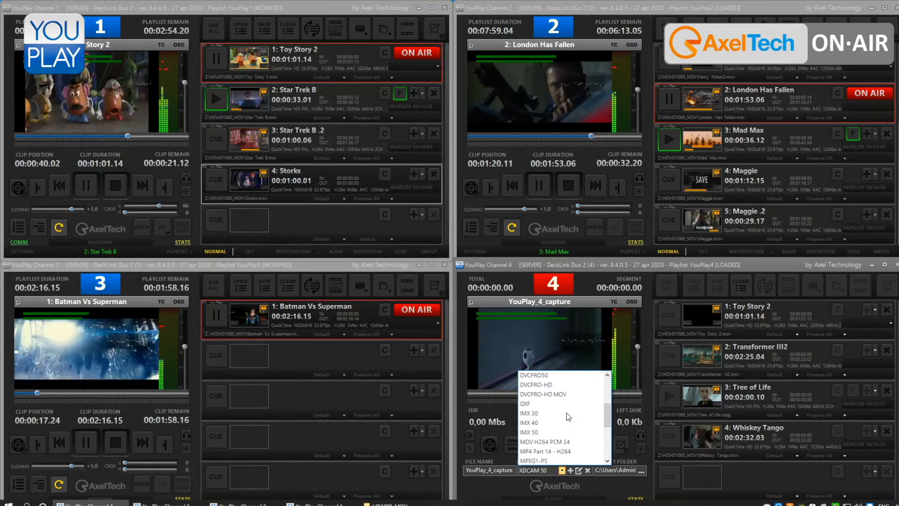
scroll(568, 417, down, 1)
scroll(568, 417, down, 1)
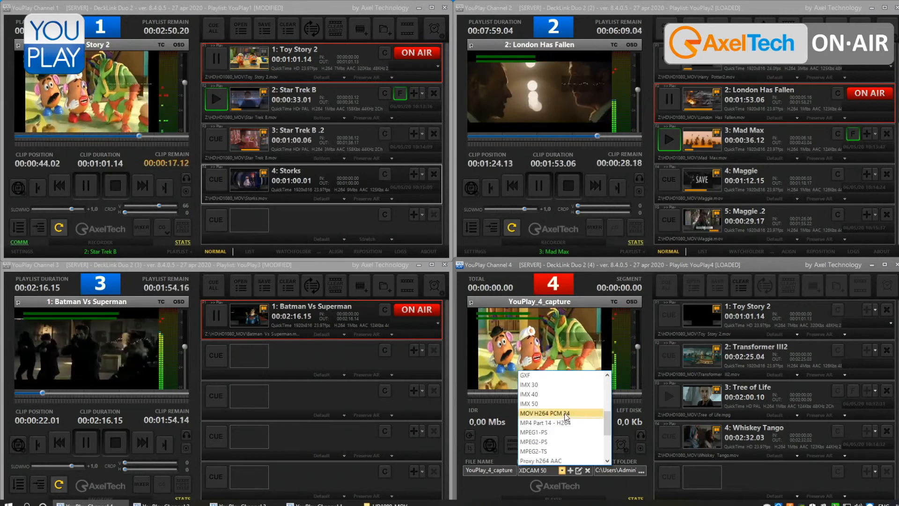
scroll(564, 412, down, 1)
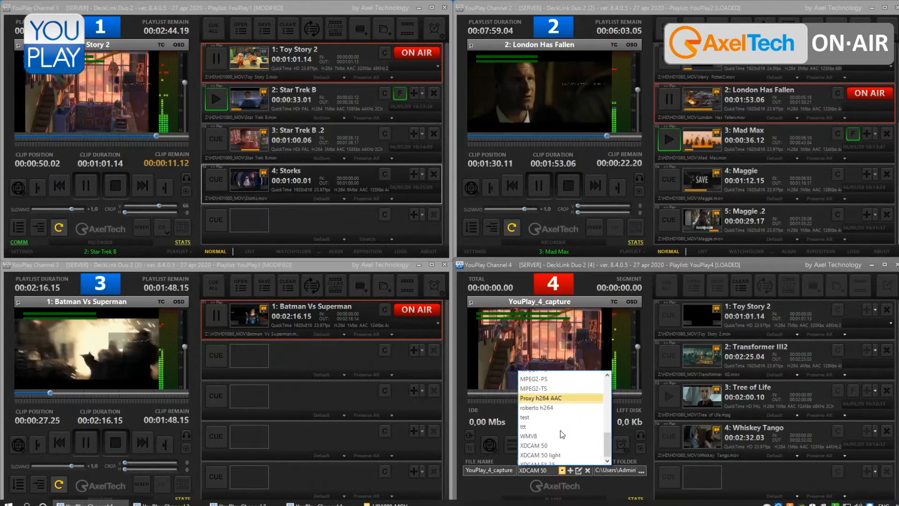
scroll(558, 426, down, 3)
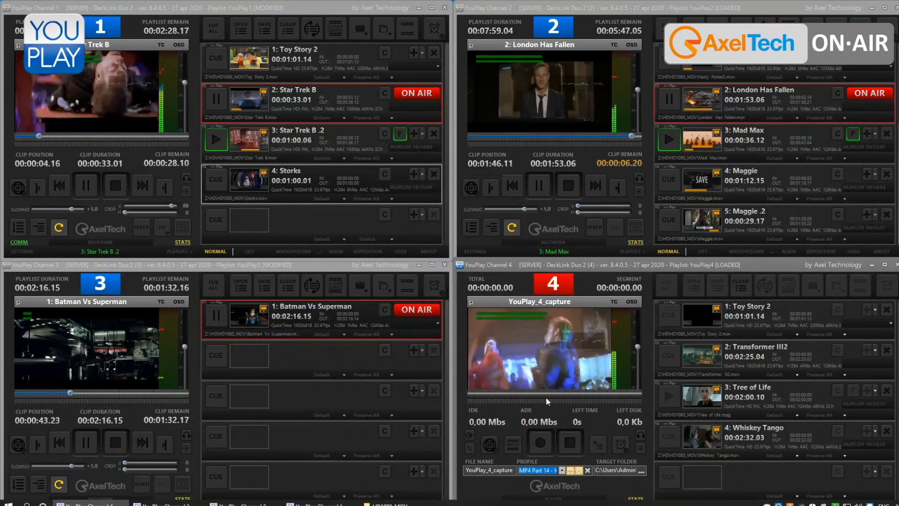
- Close Channel 4, minimise Channel 1 to reach the desktop, and relaunch YouPlay 4
key(alt+F4)
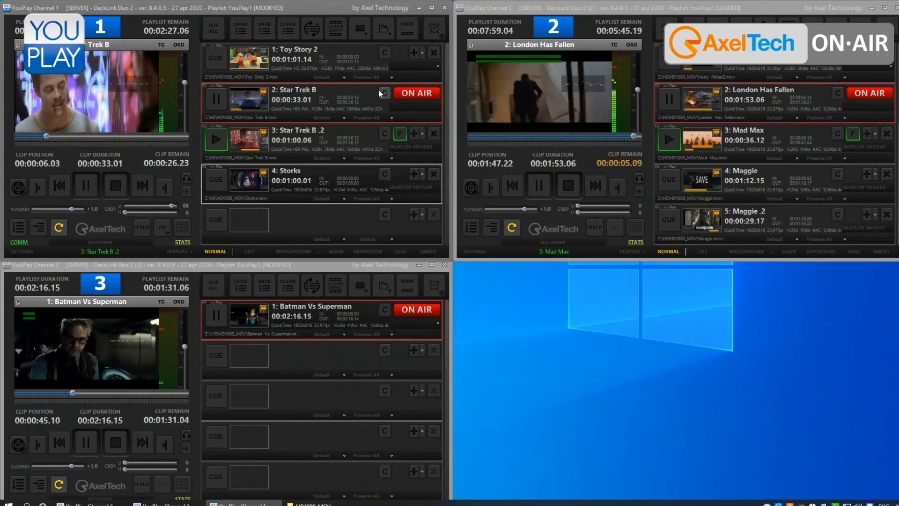
click(417, 9)
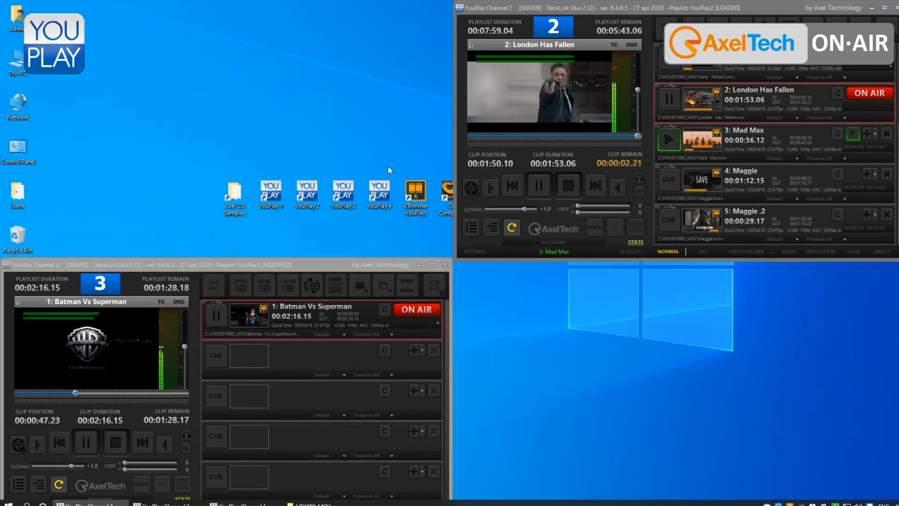
double_click(381, 191)
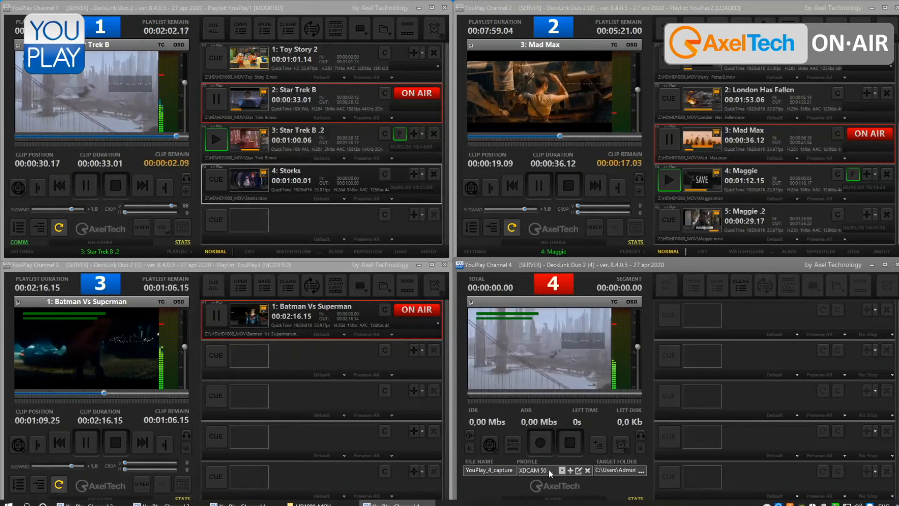
- Start recording YouPlay_4_capture on Channel 4 with the XDCAM 50 profile and add the growing recording to its playlist
click(541, 450)
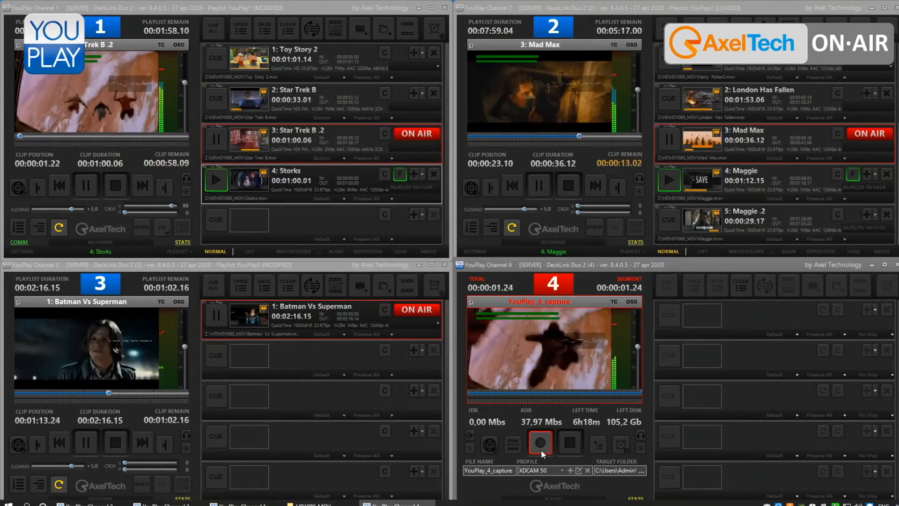
click(603, 437)
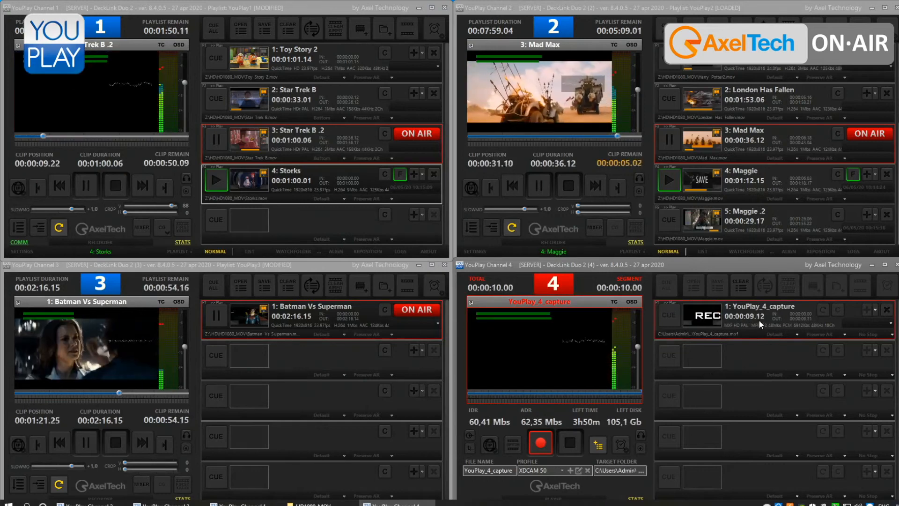
- Stop Channel 2, replace its playlist with Channel 4's in-progress YouPlay_4_capture recording, and play it
click(572, 187)
click(740, 27)
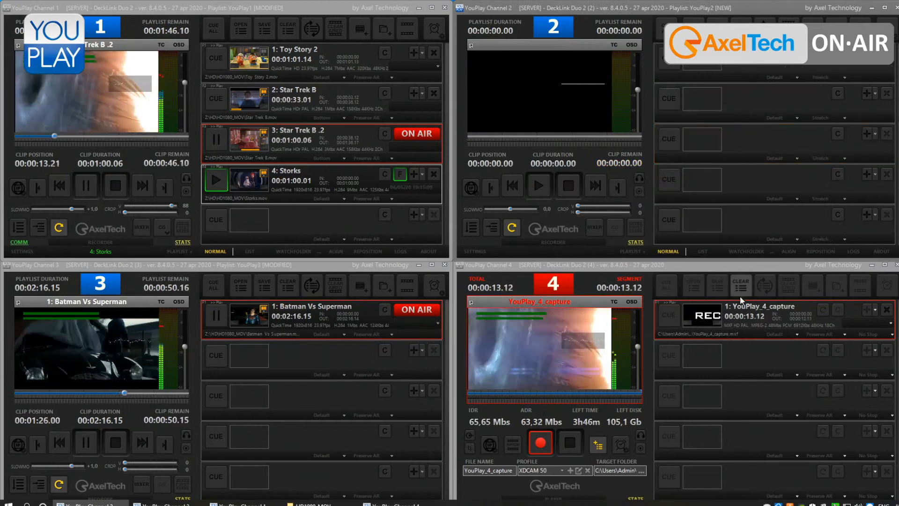
drag(744, 315, 744, 89)
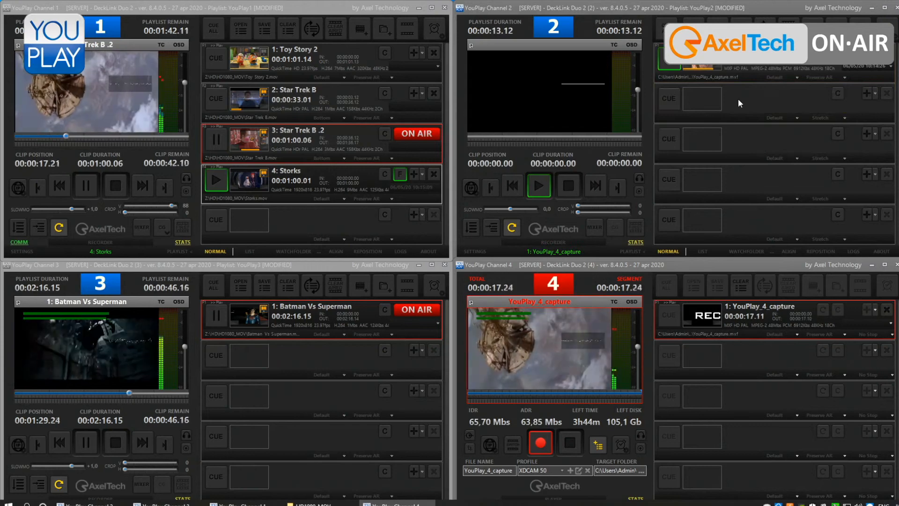
click(547, 188)
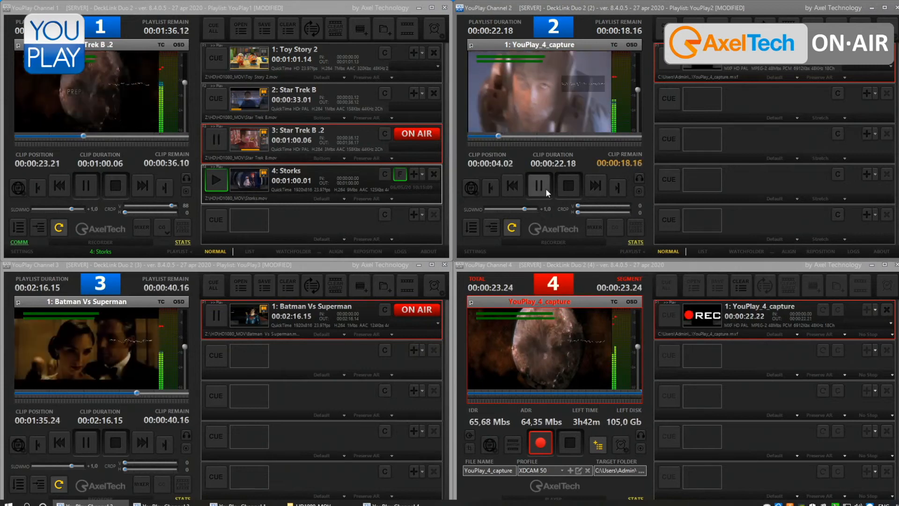
- Trim the capture on Channel 2 from 00:00:02.20 to 00:00:14.10 and cue the segment as clip 2 on Channel 3
click(546, 188)
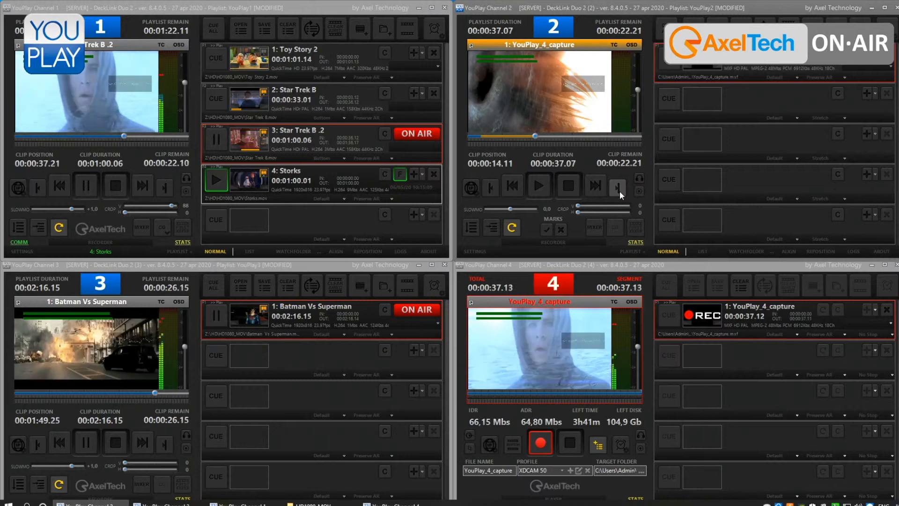
click(546, 229)
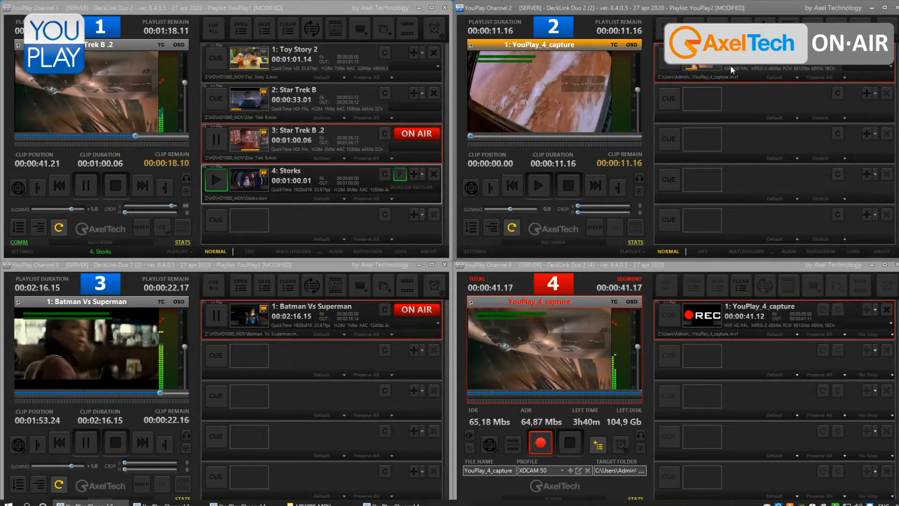
drag(736, 63, 294, 370)
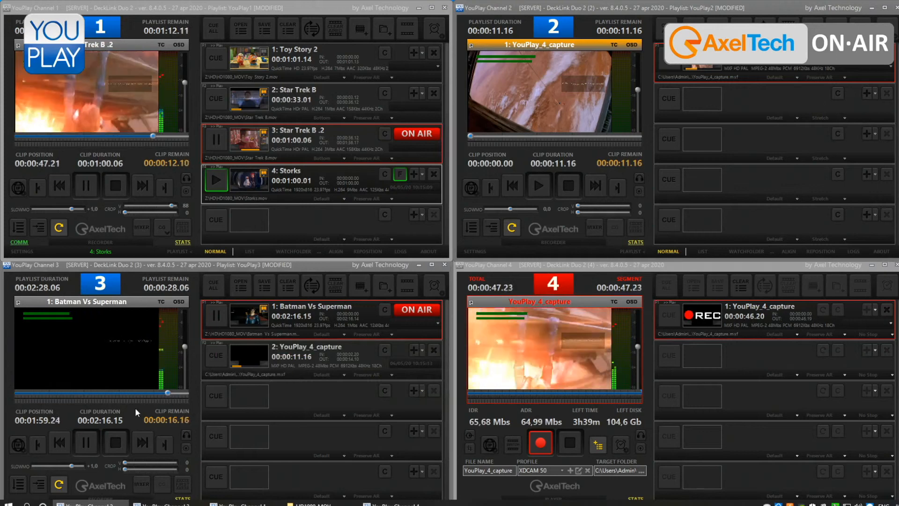
click(211, 358)
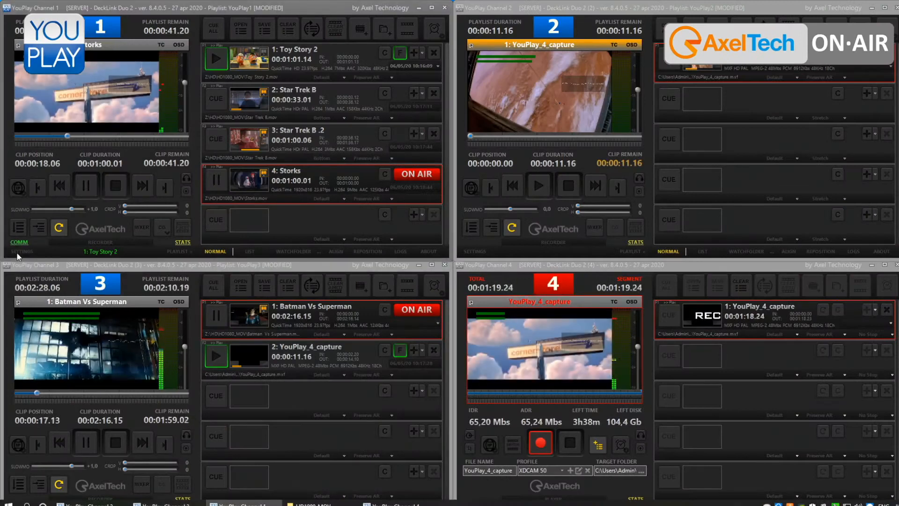
- Examine the keyboard shortcuts in Channel 1's settings, including the custom and GPIO assignments, without changing them
click(19, 253)
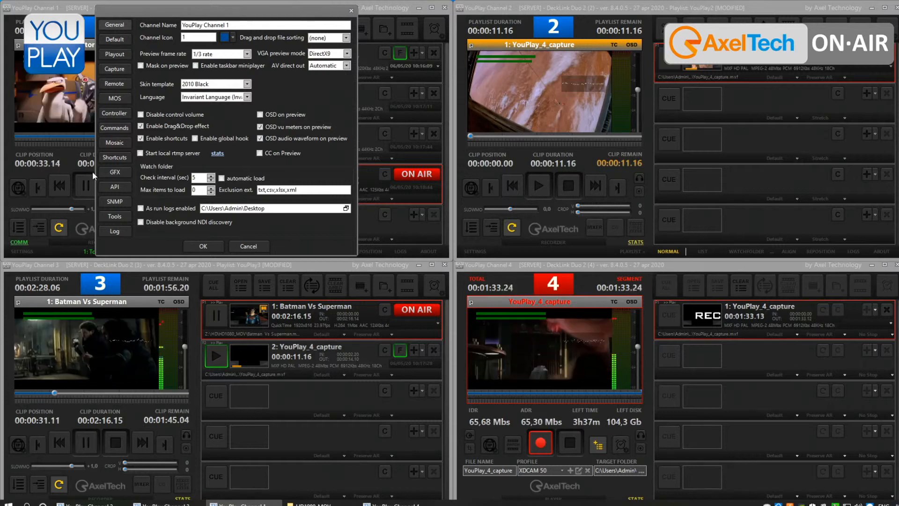
click(105, 158)
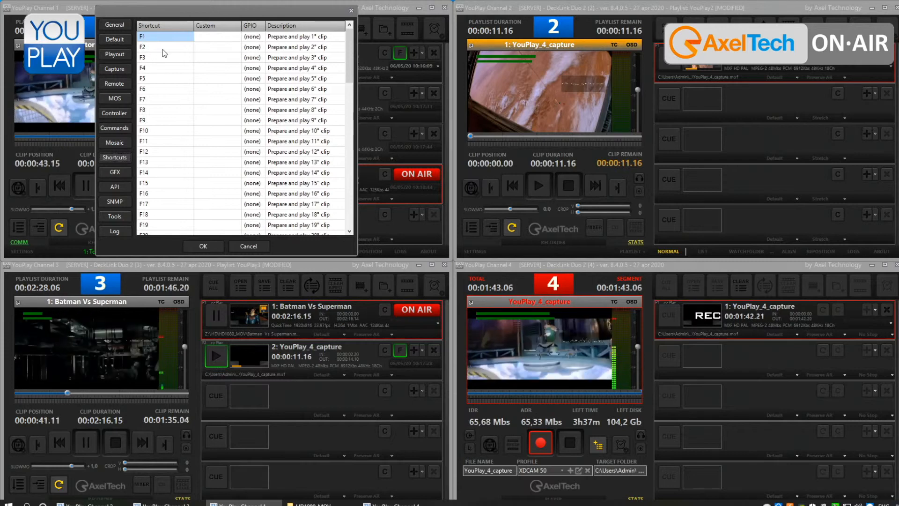
mouse_move(347, 69)
mouse_down()
mouse_move(349, 204)
mouse_move(356, 81)
mouse_up()
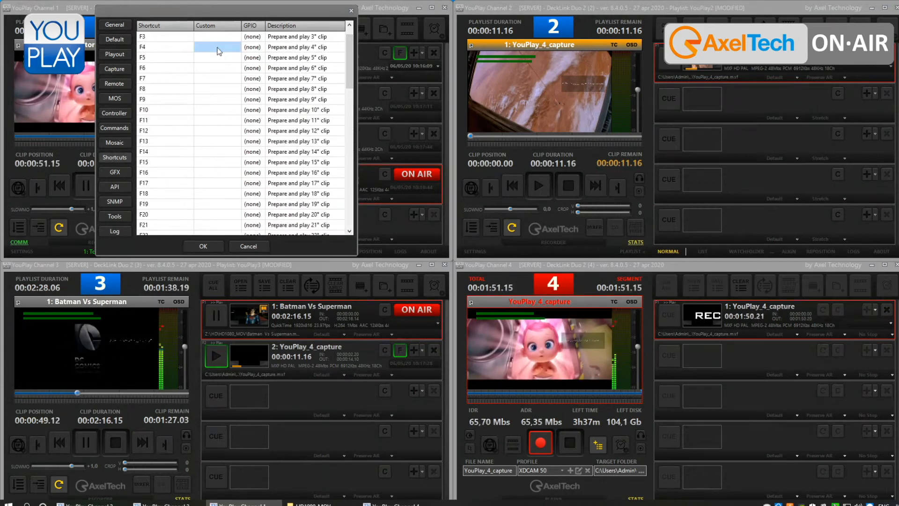
click(257, 249)
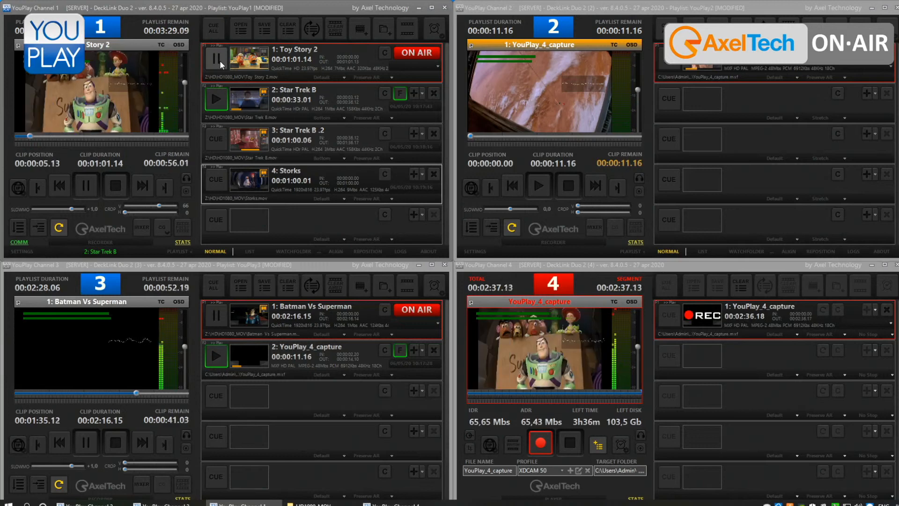
- Cue all of Channel 1's clips and set Ctrl+F4 as the custom shortcut key of clip 2, Star Trek B
click(213, 29)
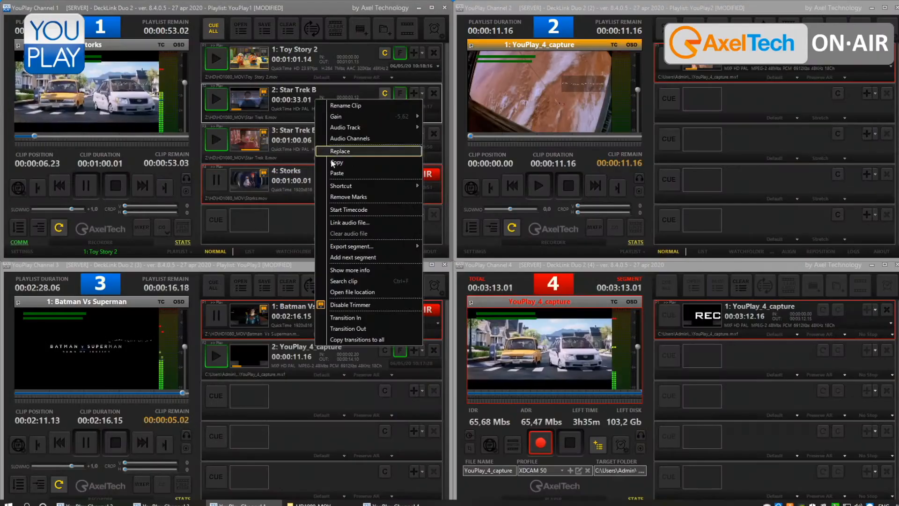
mouse_move(334, 185)
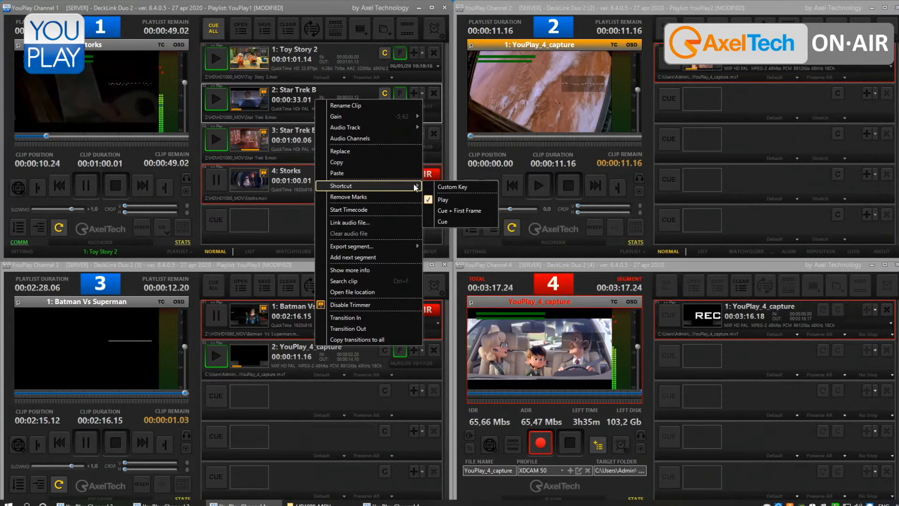
click(430, 184)
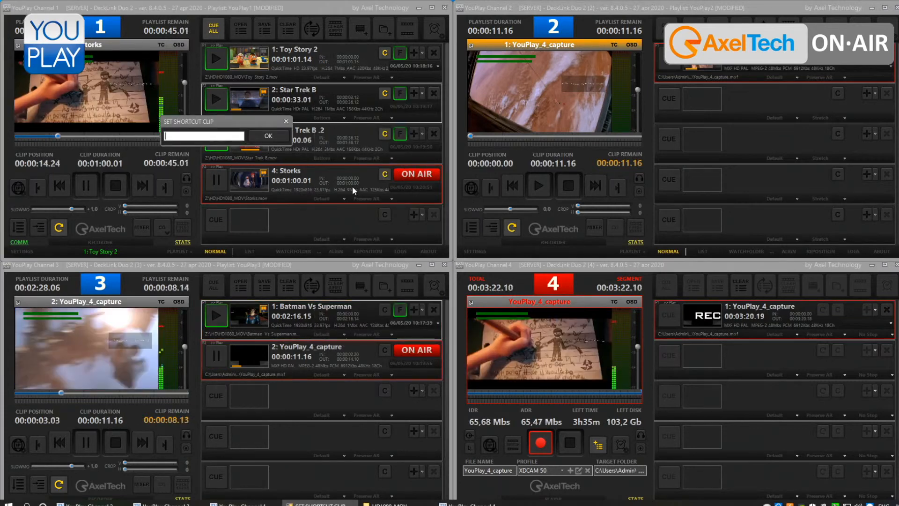
key(ctrl+F4)
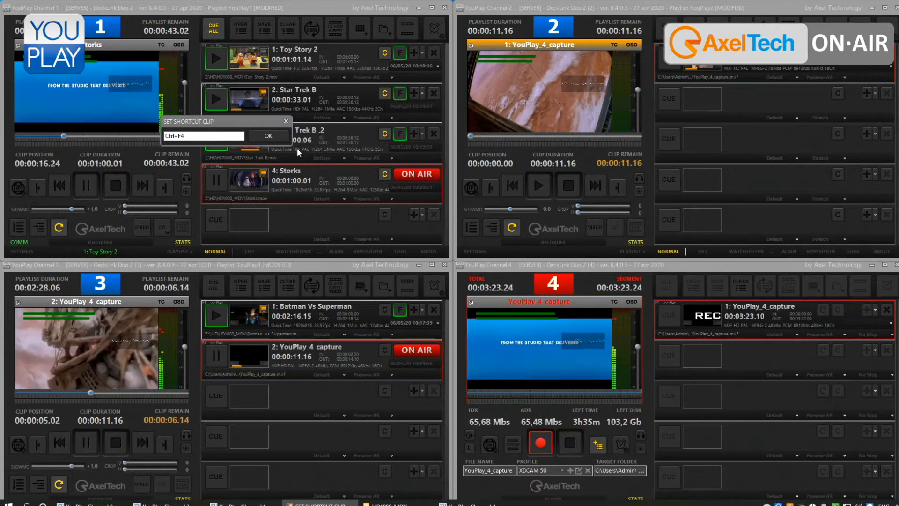
click(288, 141)
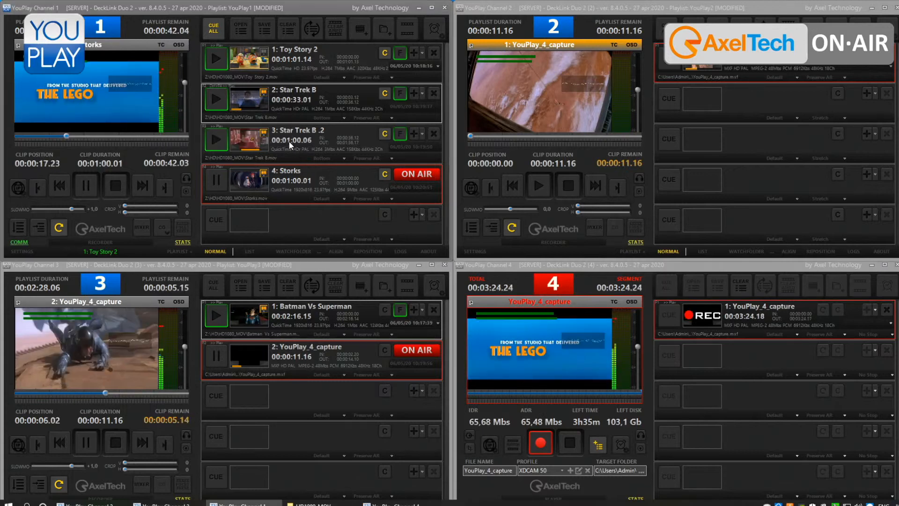
- Review the shortcut options of clip 2, Star Trek B, on Channel 1
right_click(297, 101)
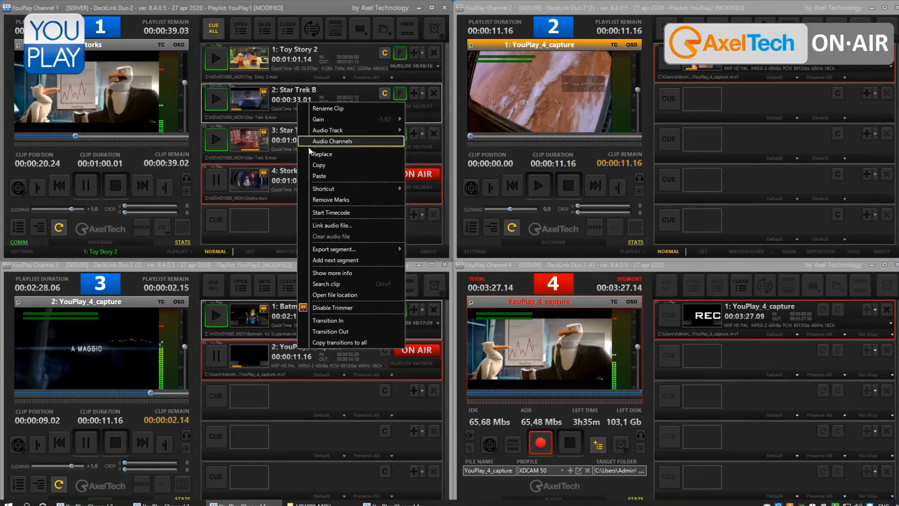
mouse_move(321, 189)
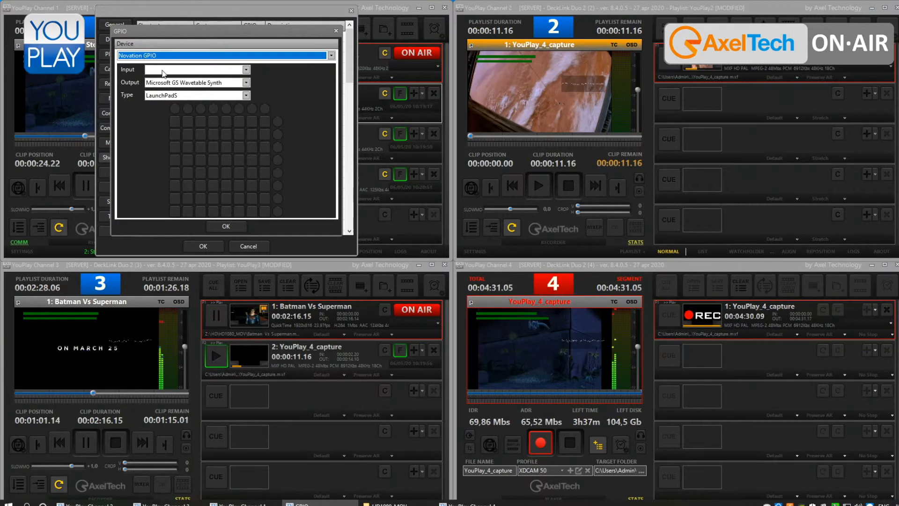
- Choose a pad in the first row of the LaunchPadS grid for the Novation GPIO device
click(183, 123)
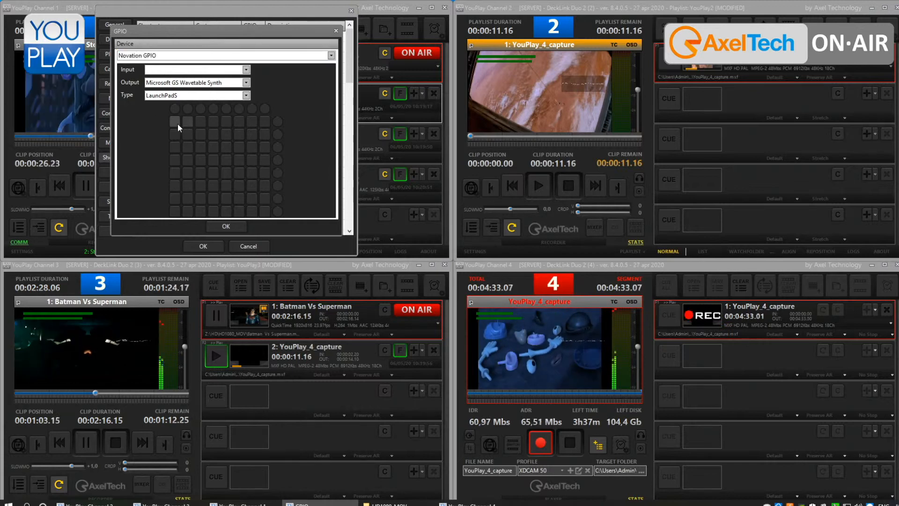
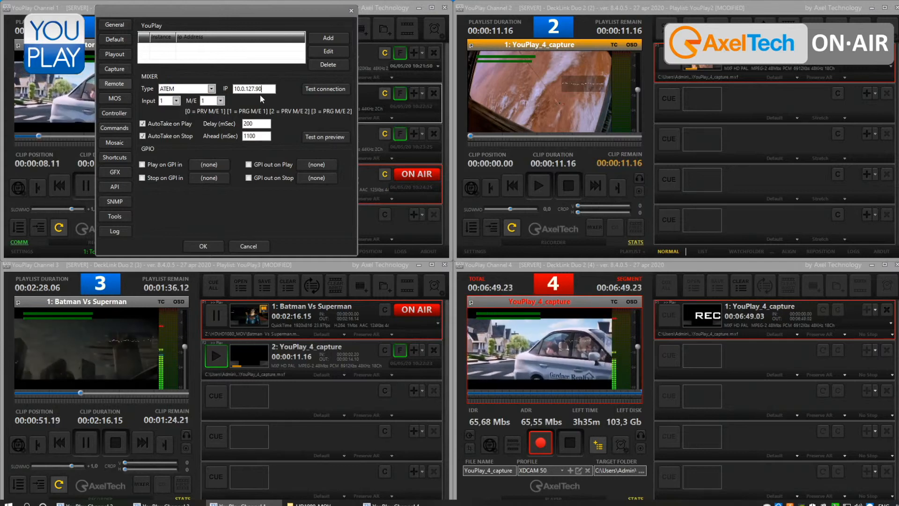
- Launch ATEM Software Control and close Channel 1's settings
key(super)
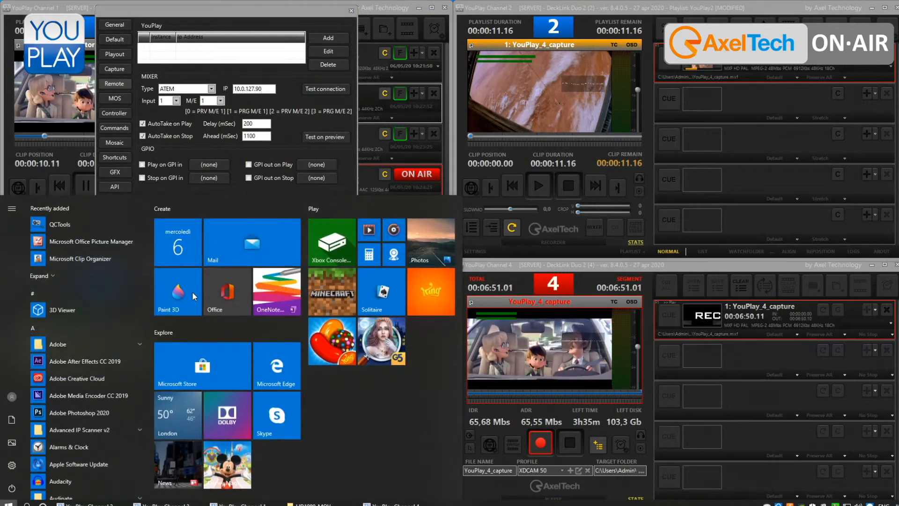
text(atem)
key(Return)
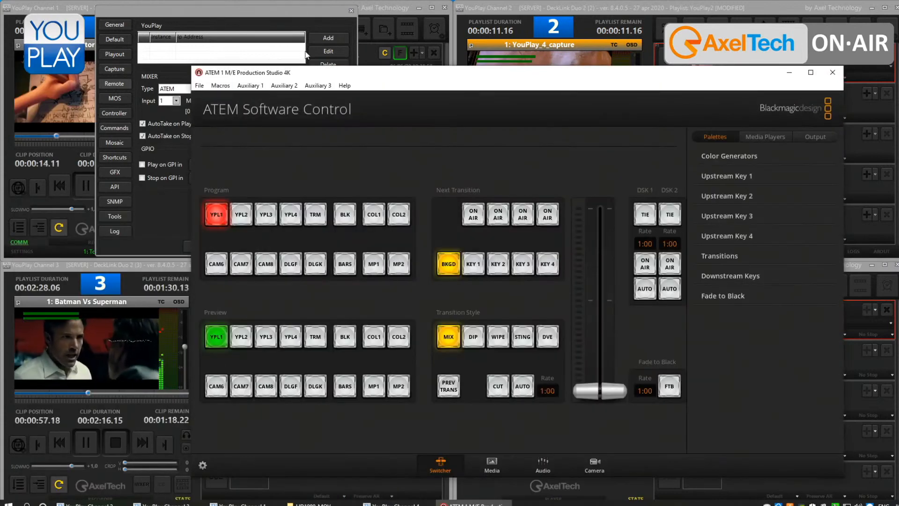
click(351, 11)
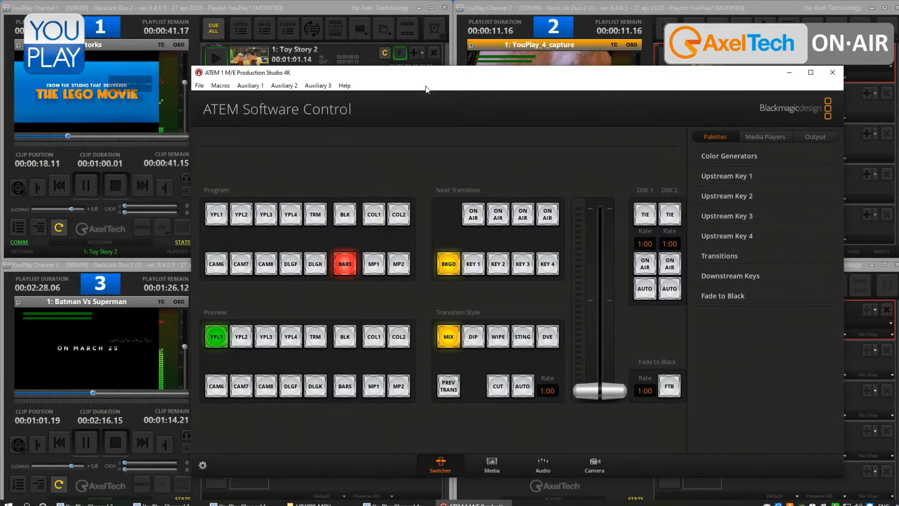
- Test the mixer's AutoTake by stopping Channel 1, then playing Toy Story 2 and stopping it again
click(114, 183)
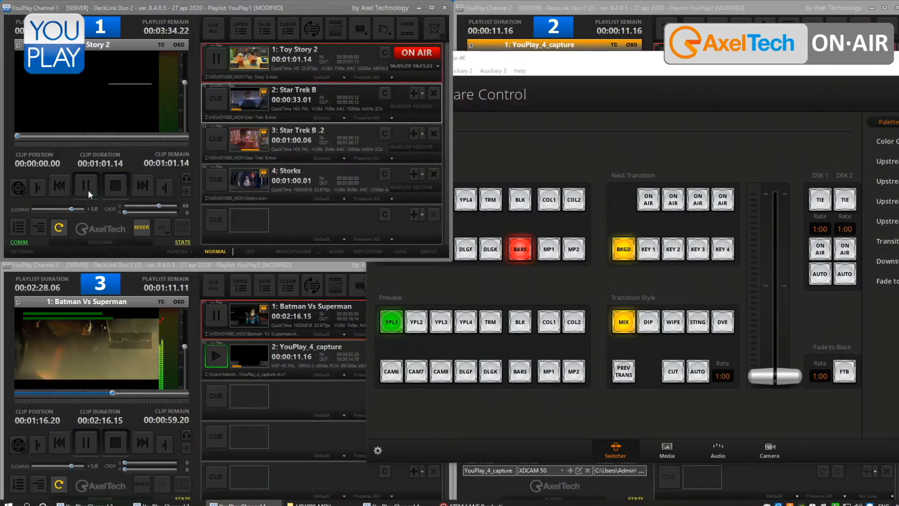
click(88, 190)
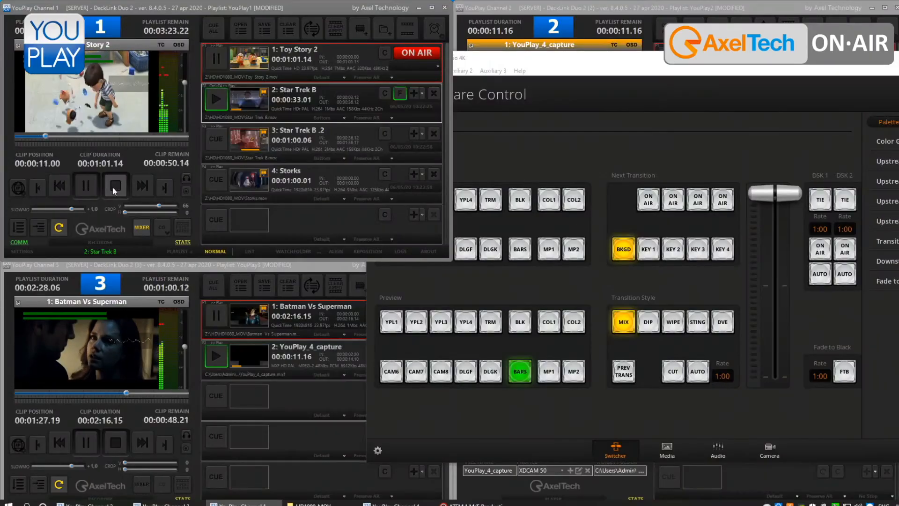
click(115, 186)
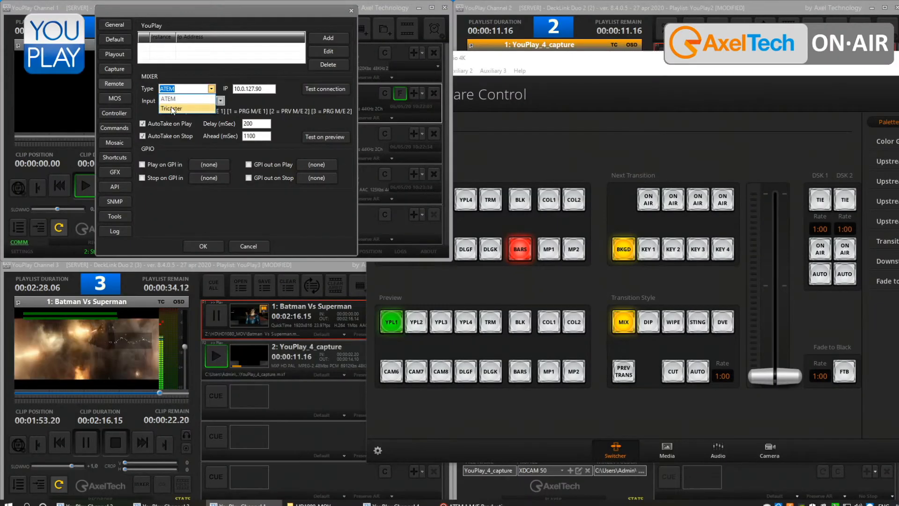
- Review the mixer types in Channel 1's remote settings, including Tricaster, and discard any change
click(171, 108)
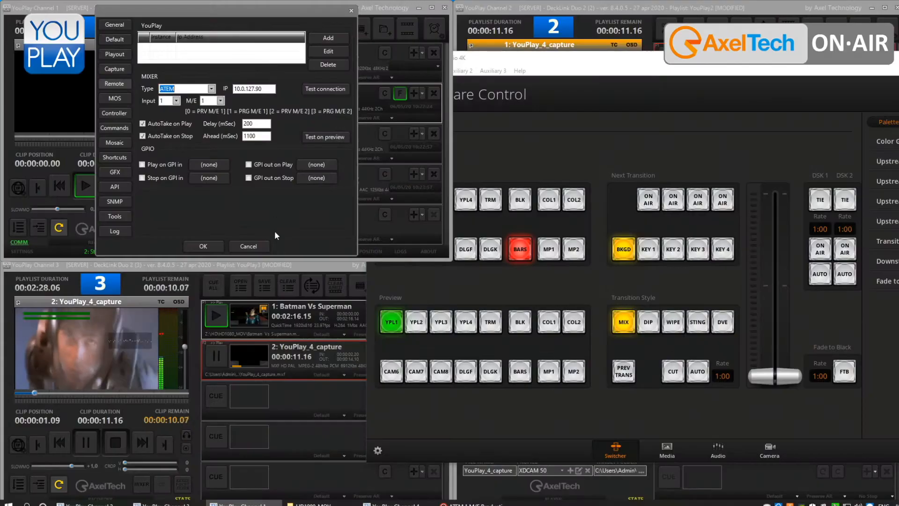
click(247, 245)
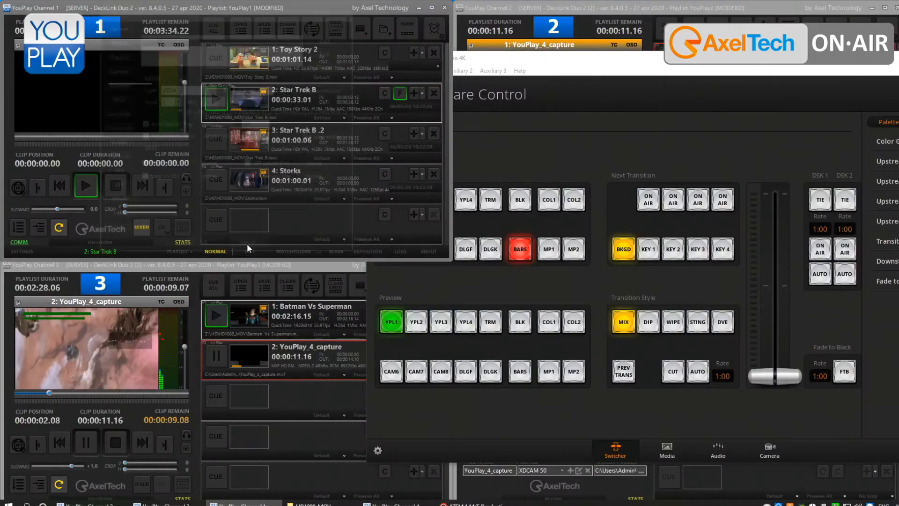
- Examine the Hyperdeck emulator and the other controller types in Channel 1's settings without changing them
click(522, 139)
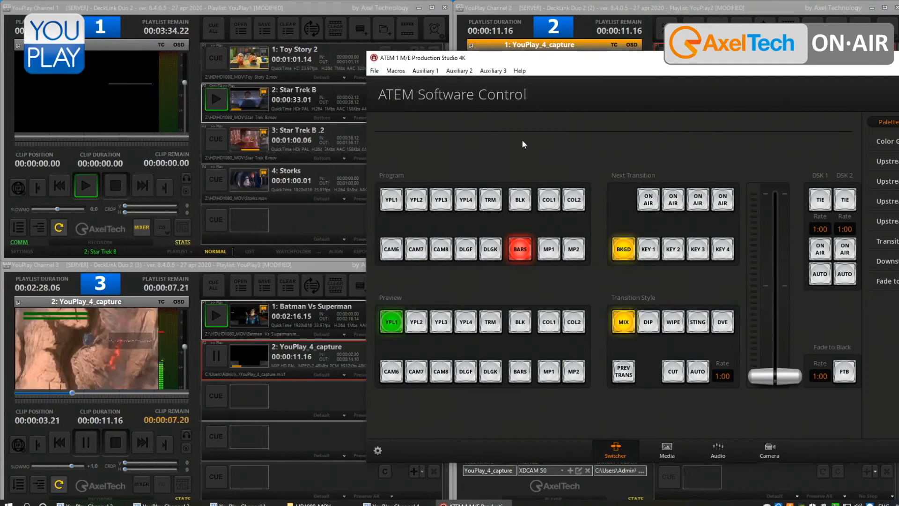
click(13, 250)
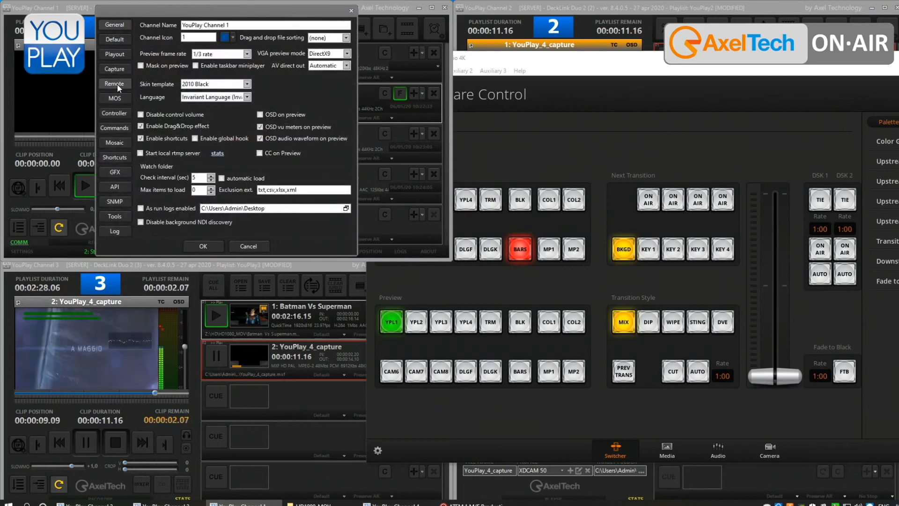
click(117, 83)
click(115, 114)
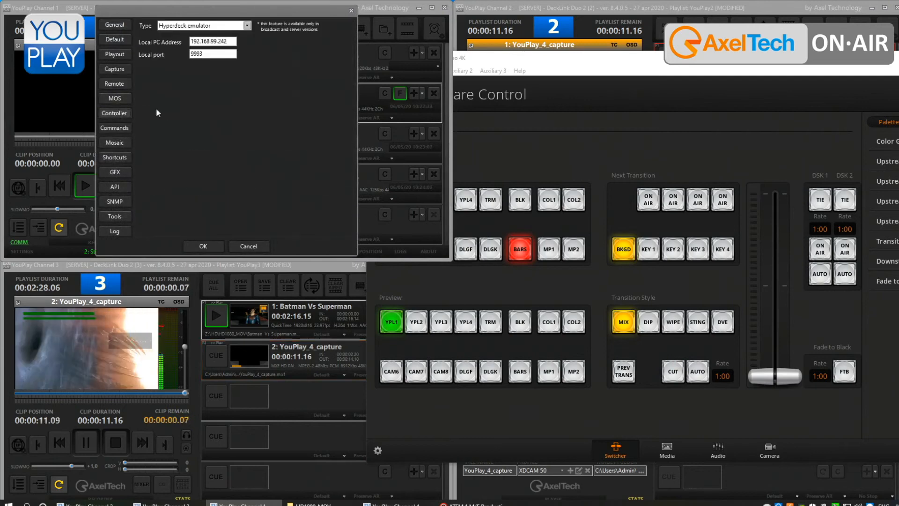
click(195, 27)
click(195, 27)
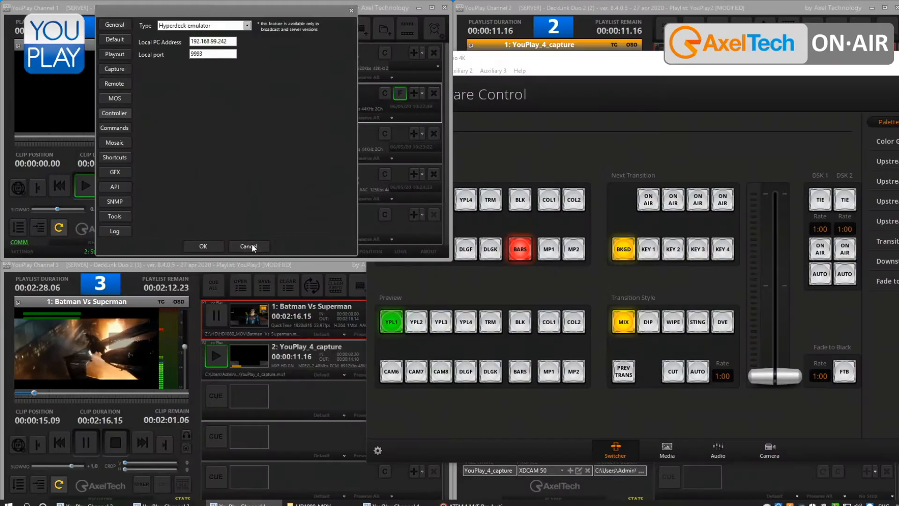
click(248, 247)
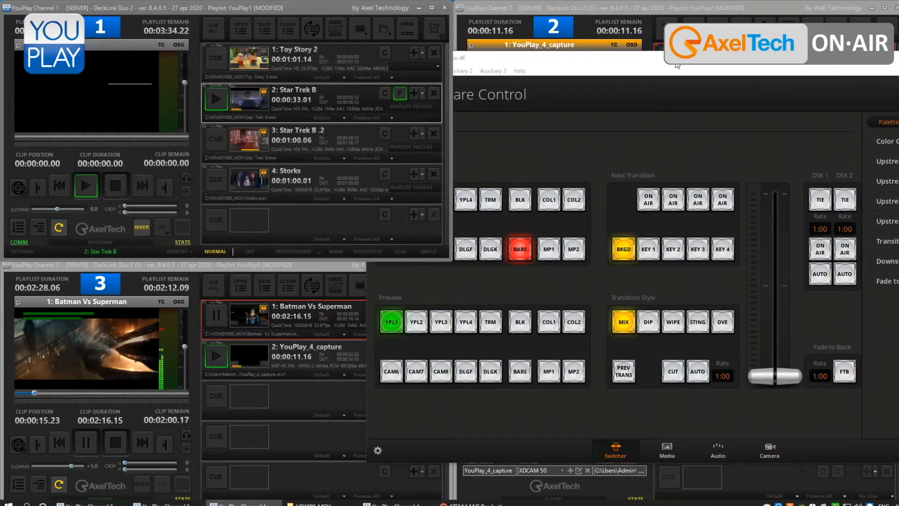
- Expand the HyperDeck clip list of YPL1 in ATEM Software Control and play clip 3, Star Trek B
drag(666, 62, 380, 48)
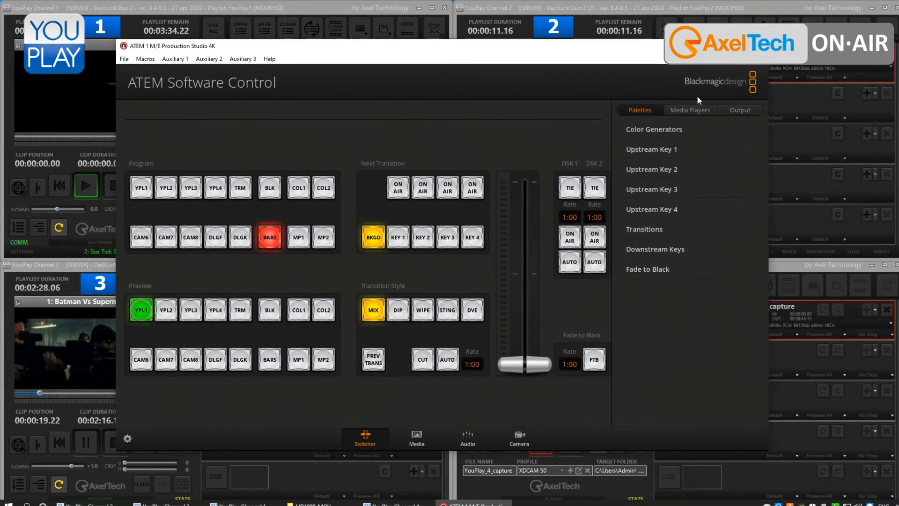
click(695, 111)
click(640, 154)
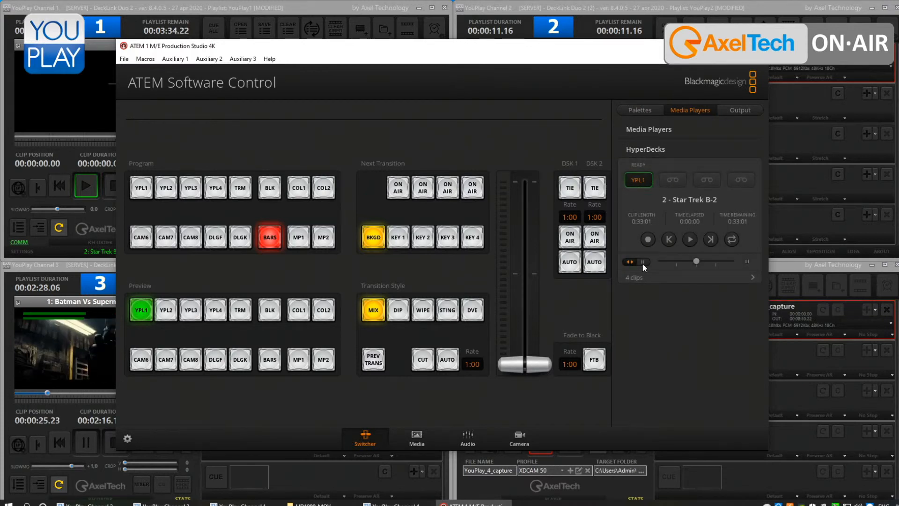
click(751, 276)
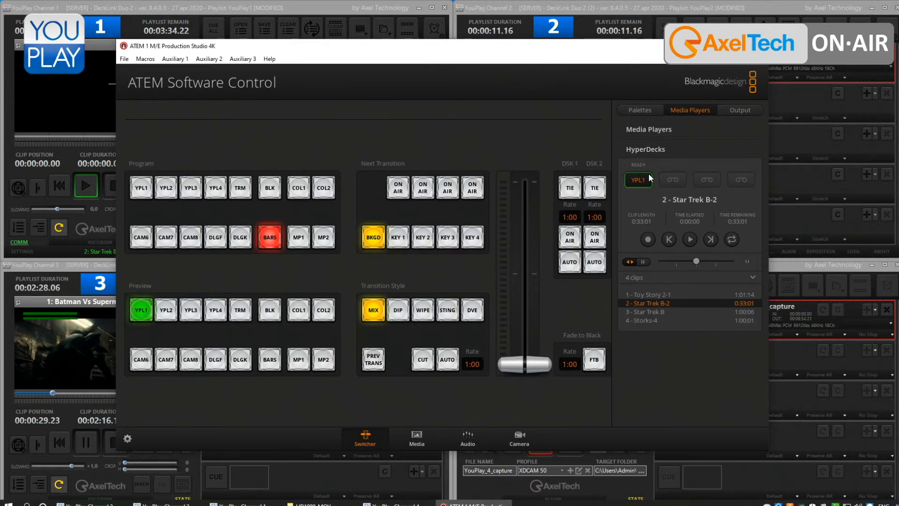
click(642, 312)
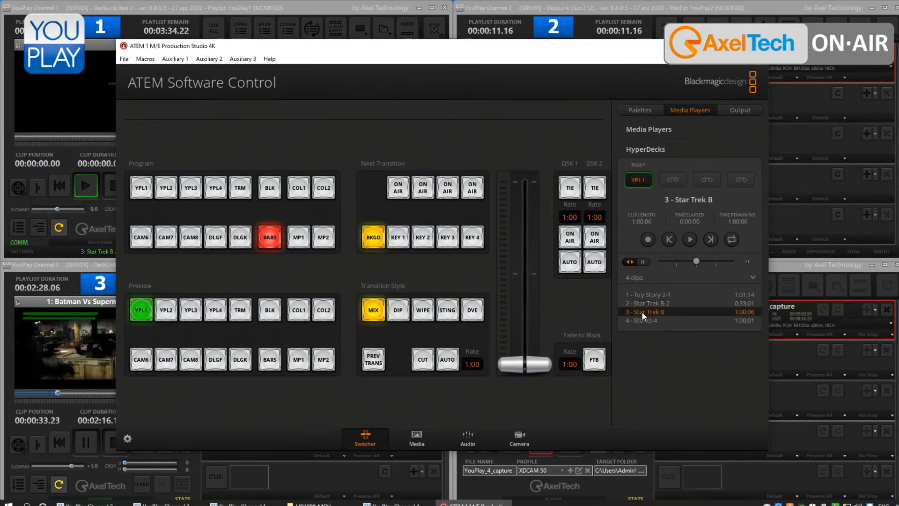
click(691, 239)
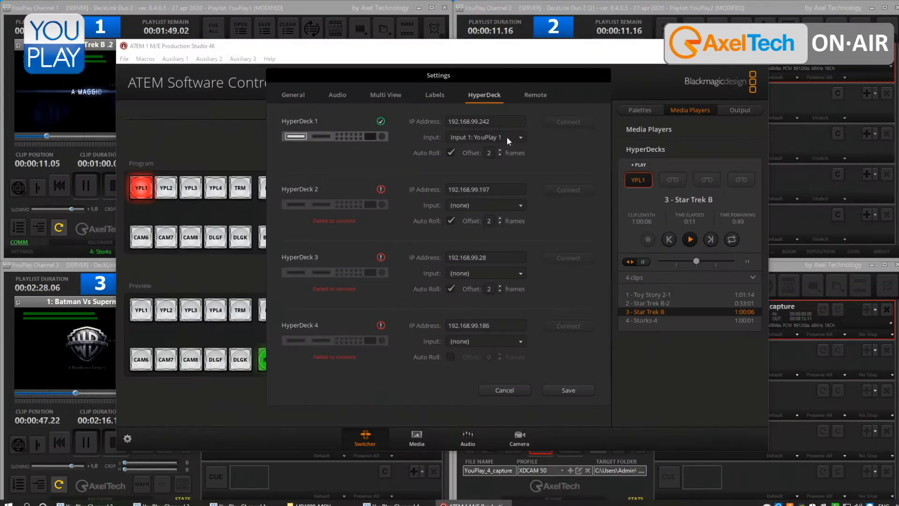
- Compare HyperDeck 1's input and IP address in the ATEM settings with the local PC address in Channel 1's controller settings
click(507, 136)
click(522, 137)
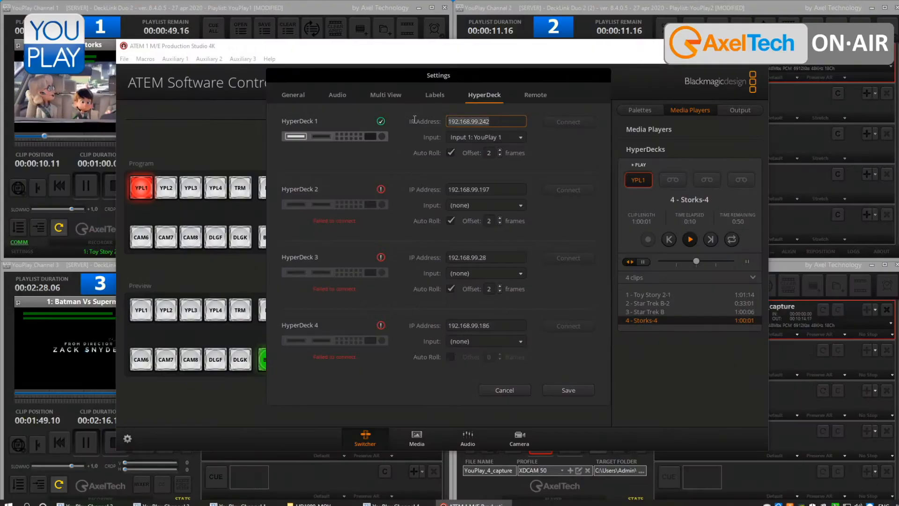
click(481, 121)
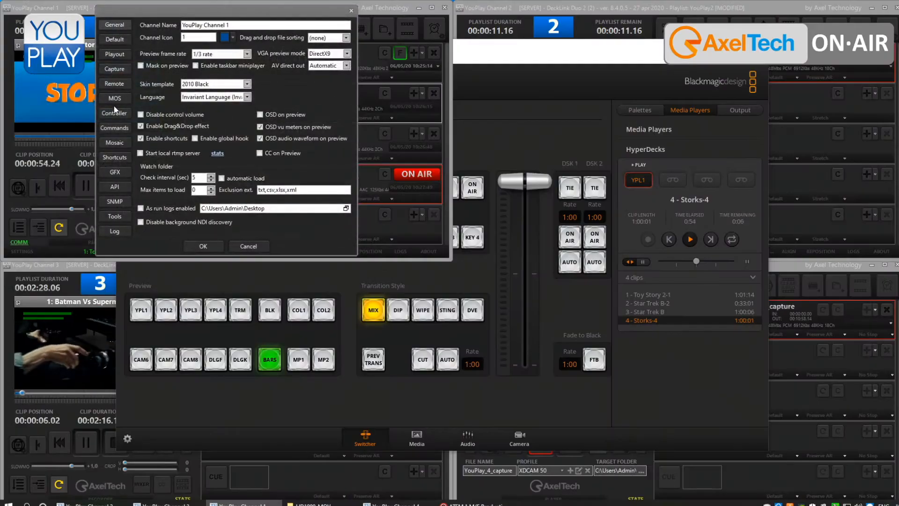
click(119, 85)
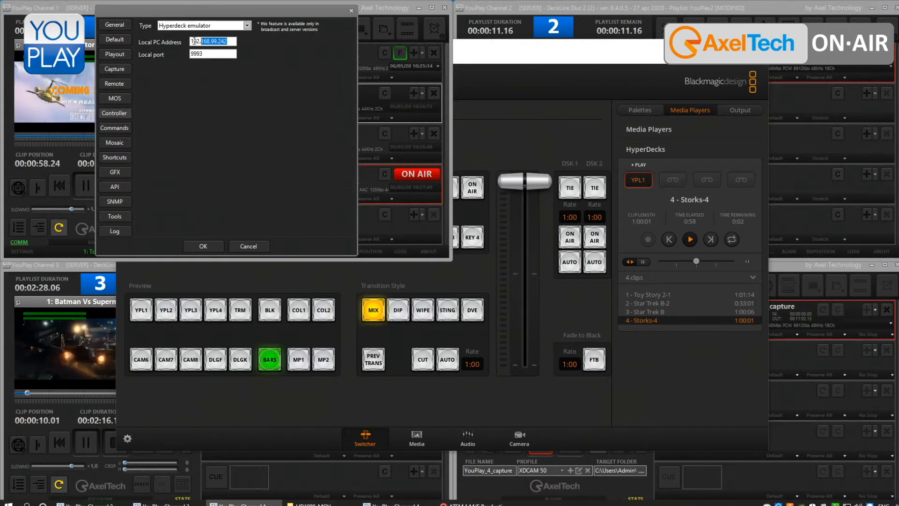
drag(194, 41, 178, 34)
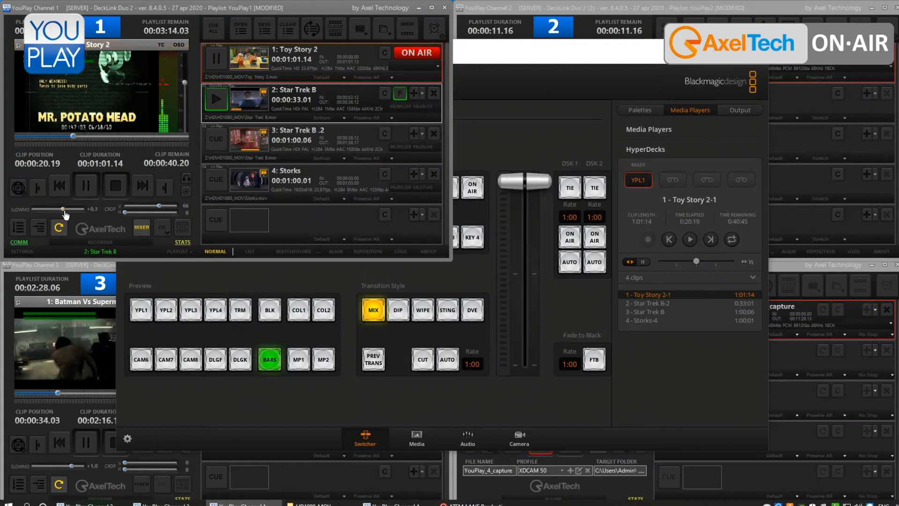
- Vary Toy Story 2's playback speed with Channel 1's slow motion, then set it to half-speed reverse from ATEM Software Control
drag(60, 212, 54, 212)
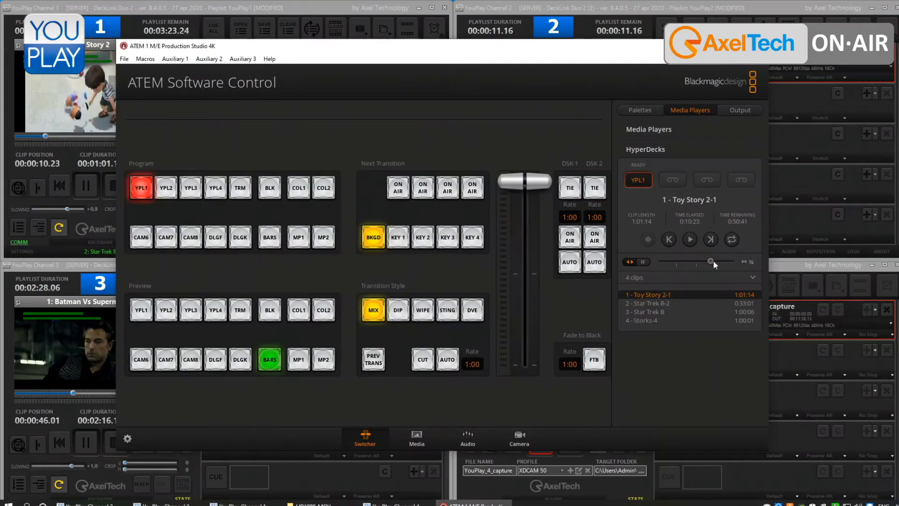
drag(714, 262, 685, 260)
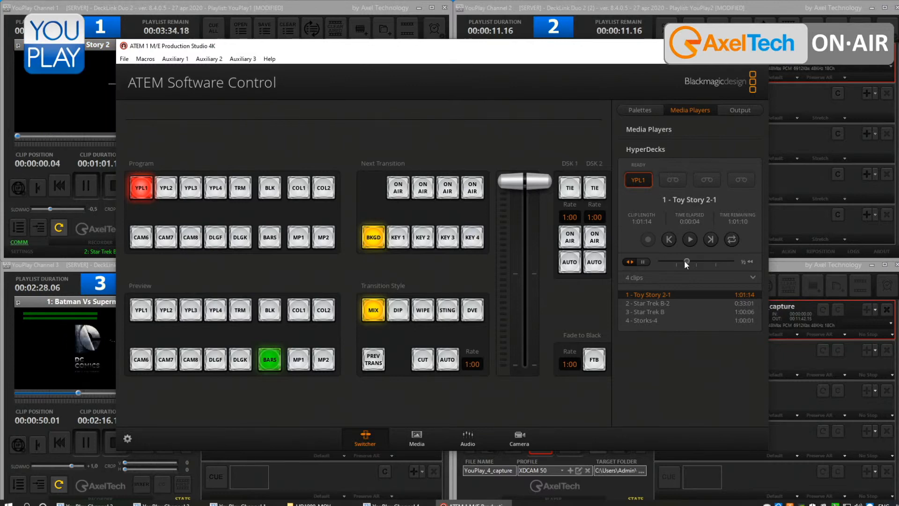
- Switch back to the YouPlay Channel 1 window and play clip 3, Star Trek B .2
click(165, 12)
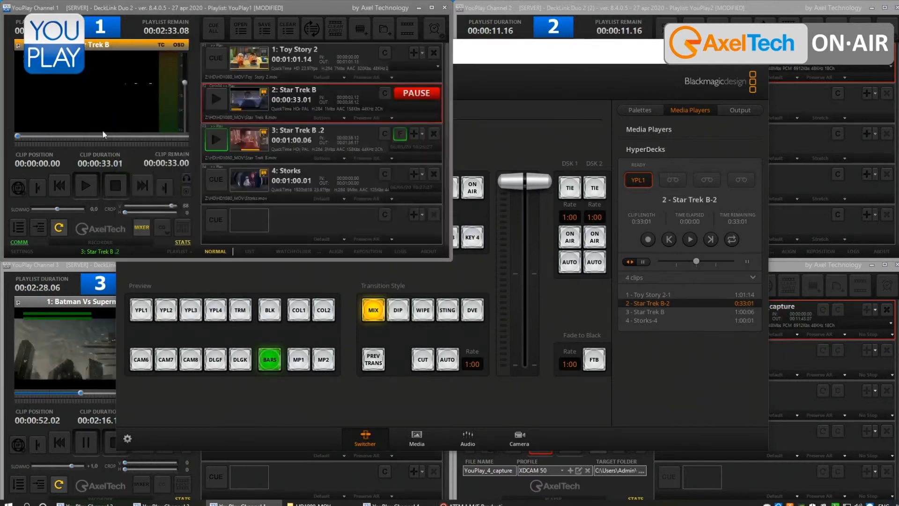
click(220, 141)
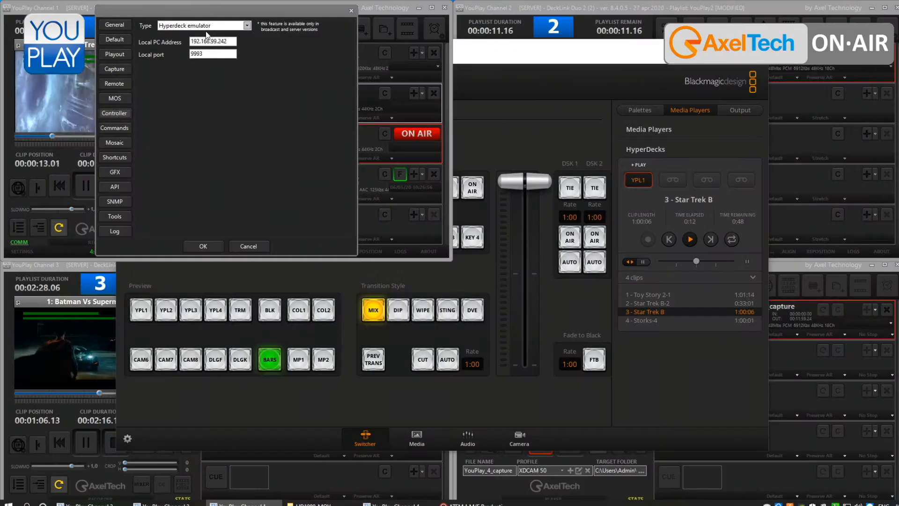
- Review the controller types available in Channel 1's settings
click(206, 26)
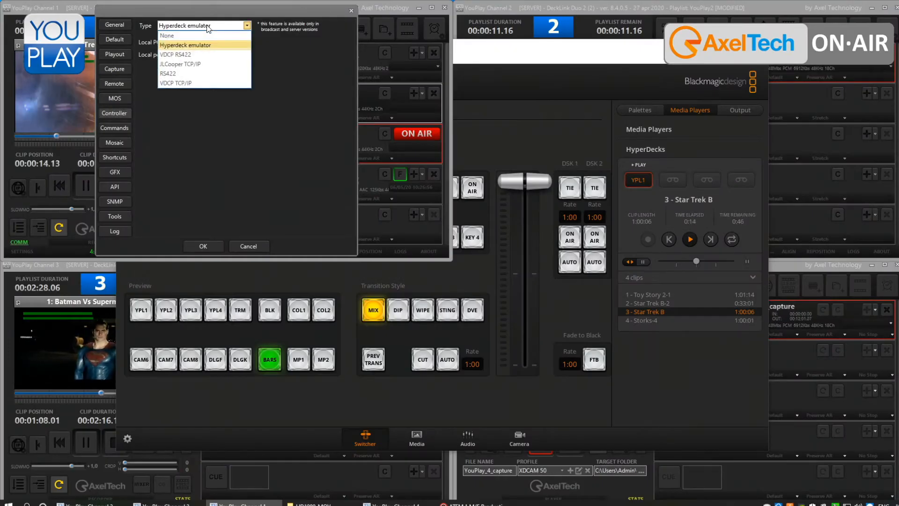
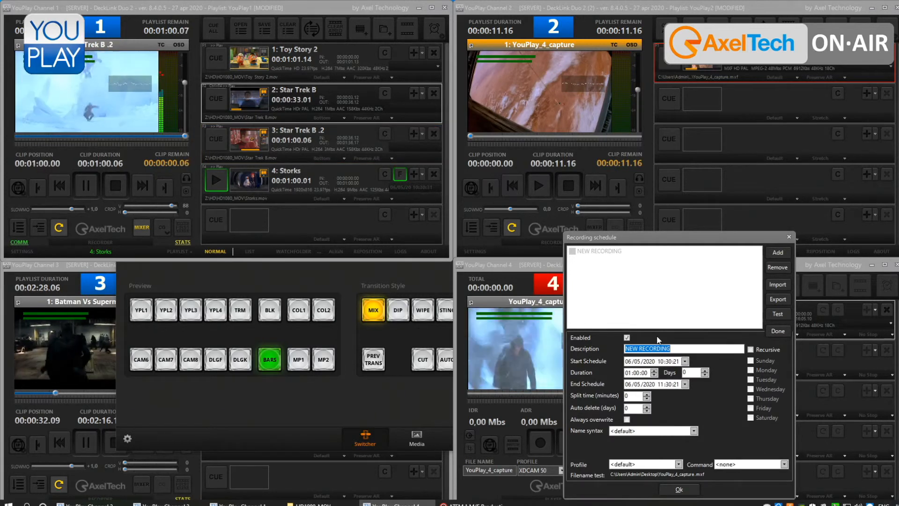
- Set the new scheduled recording's name syntax to Custom, and decline to continue running YouPlay at the unhandled exception prompt
click(656, 431)
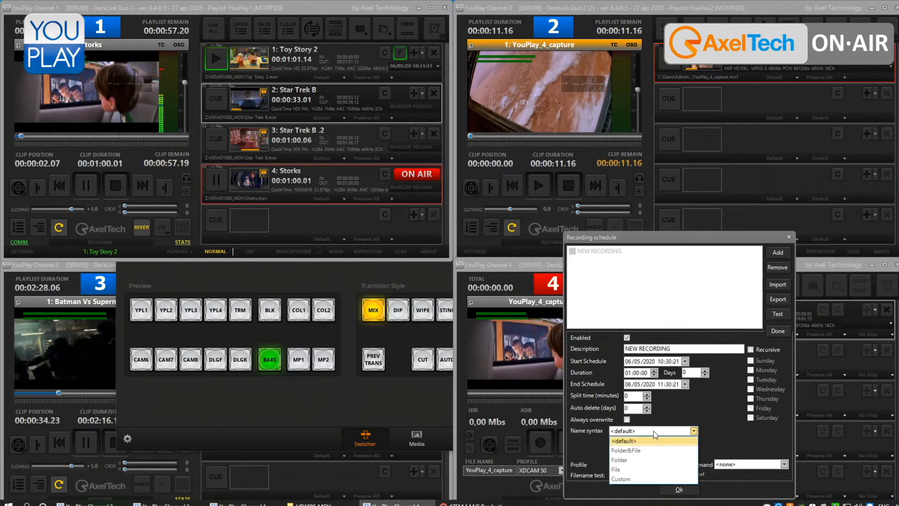
click(636, 478)
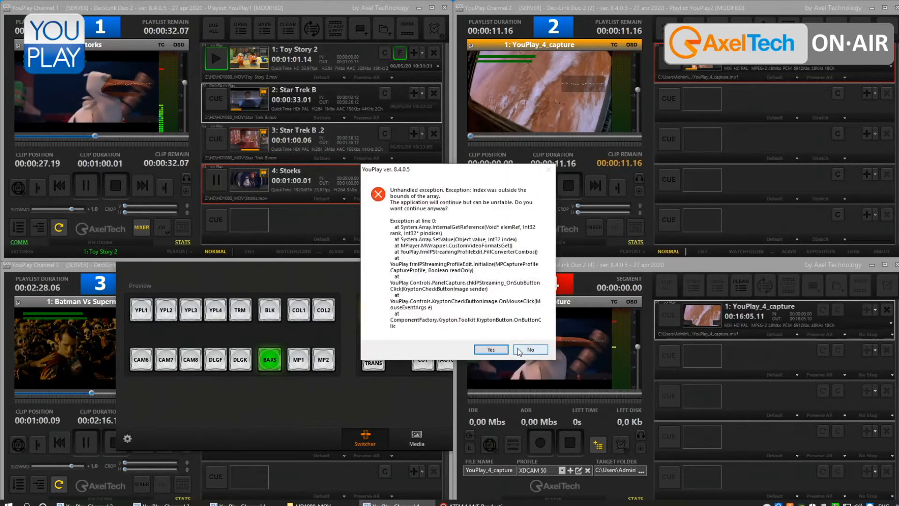
click(519, 350)
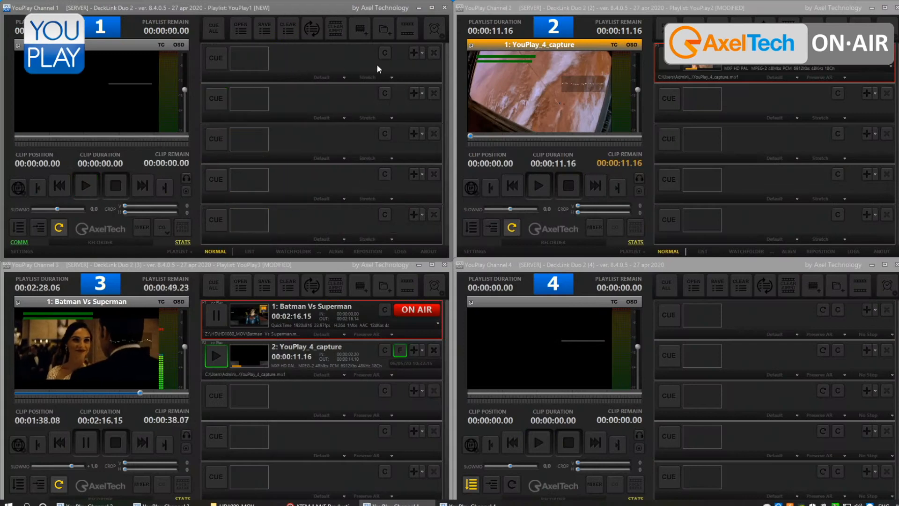
- Try to add the flash2.xdevel.com RTMP stream to Channel 1's first playlist slot and cue it
click(422, 57)
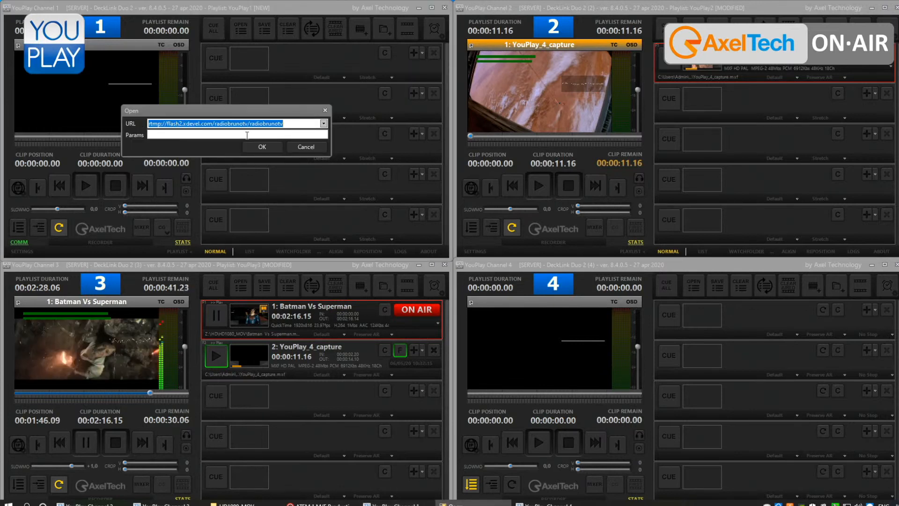
click(260, 148)
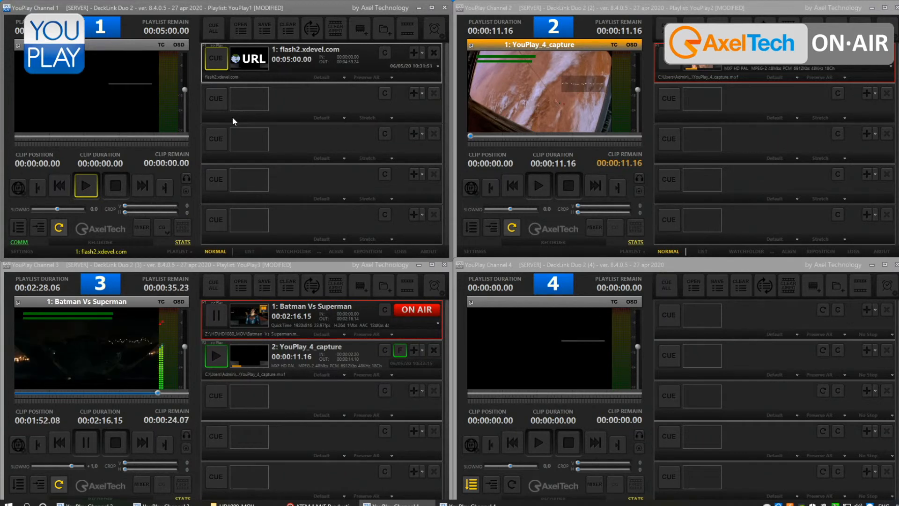
click(223, 58)
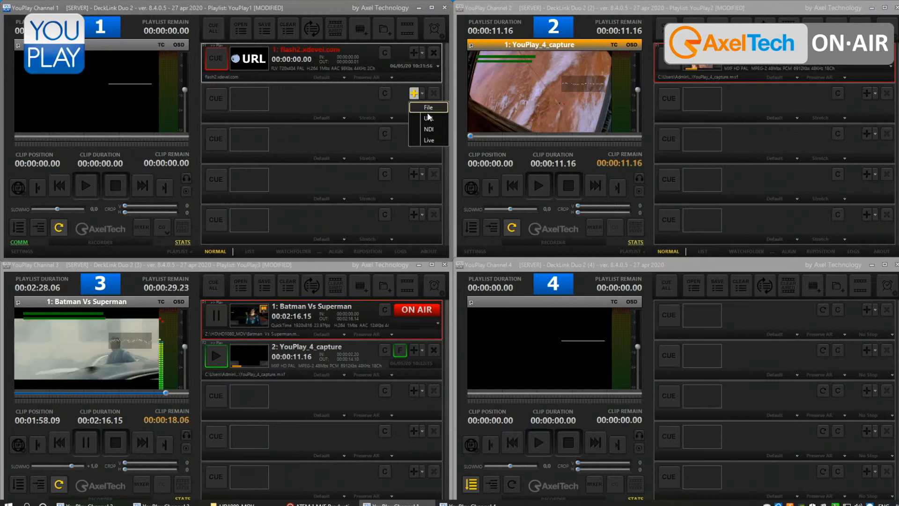
- Add the same URL stream to Channel 1's second slot, then remove both URL entries from the playlist
click(428, 117)
click(253, 146)
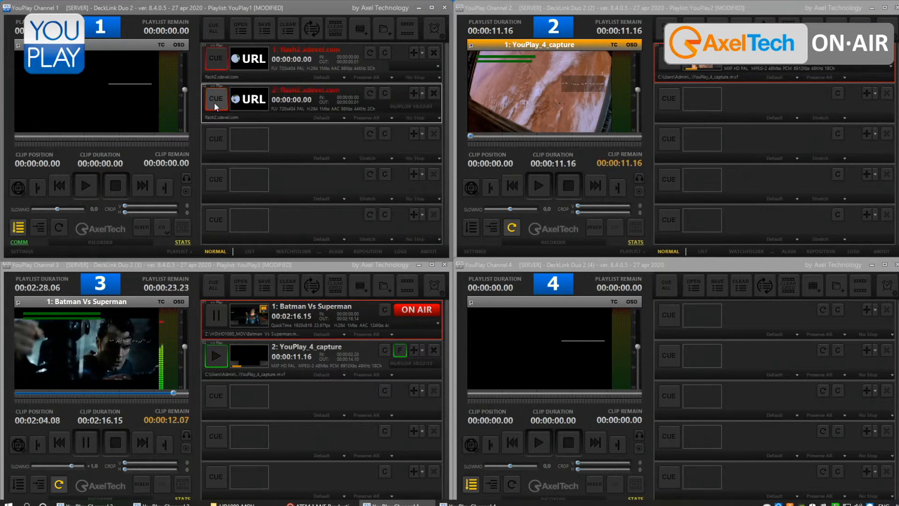
click(435, 93)
click(435, 54)
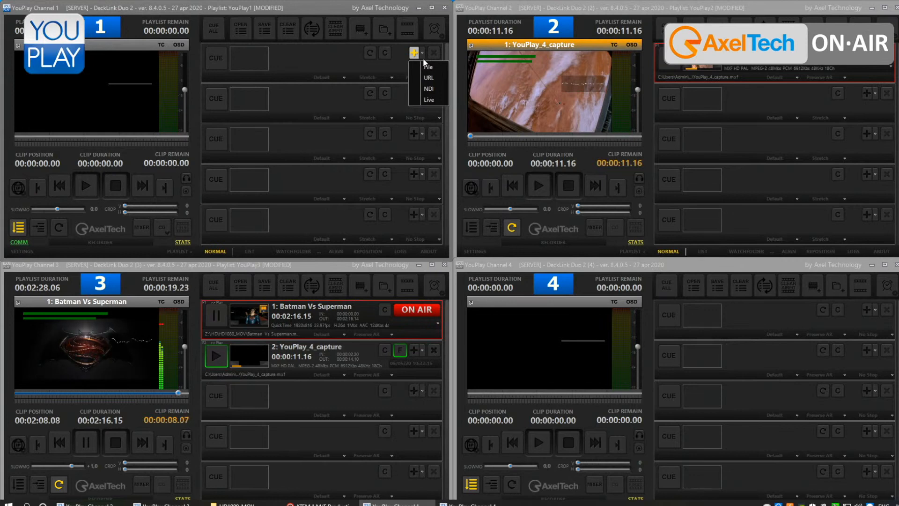
- Start playback on Channel 2, then add its XTVDEMOROOM (YouPlay2) NDI source to Channel 1's first slot and play it
click(428, 100)
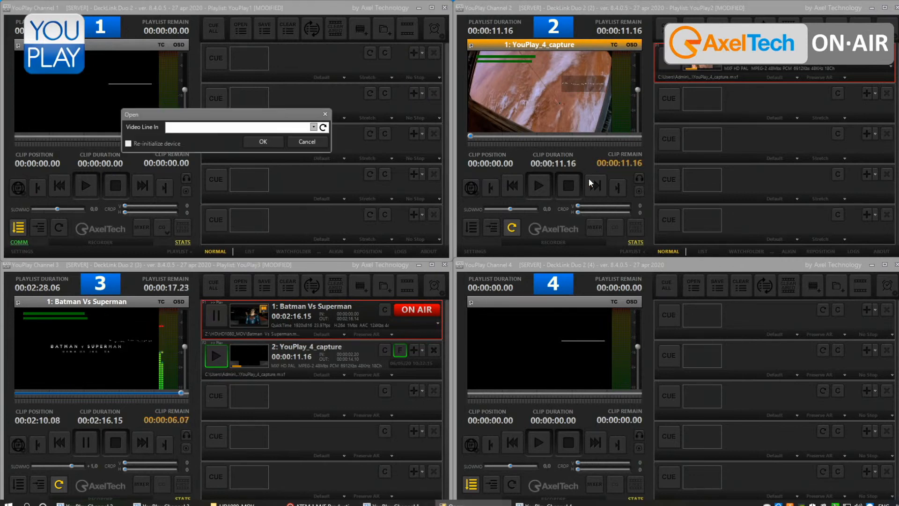
click(532, 187)
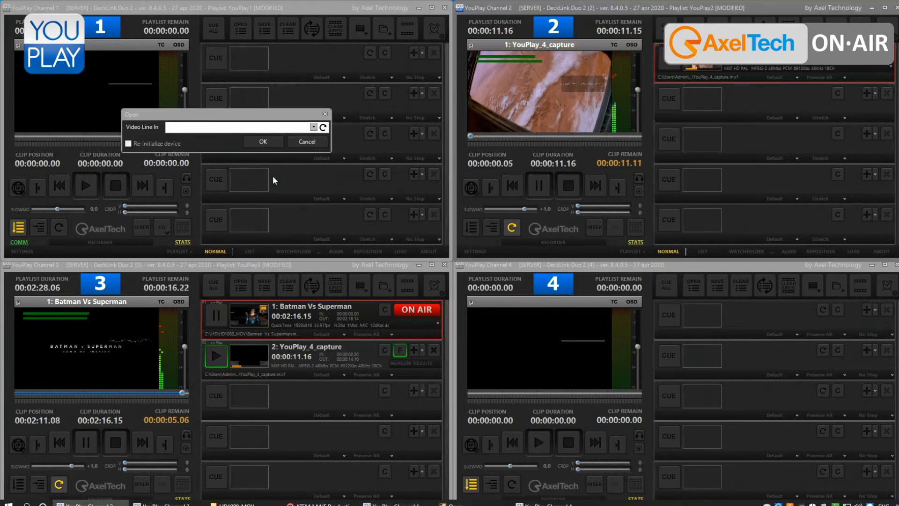
click(314, 127)
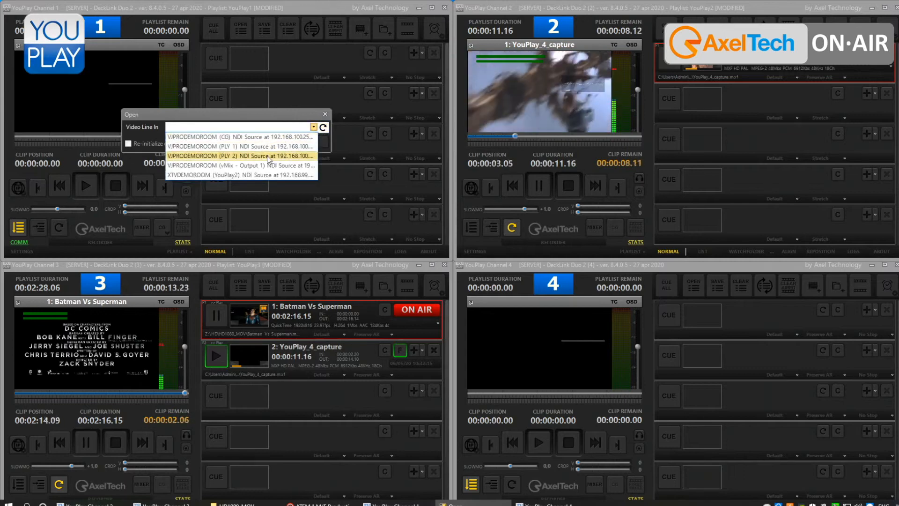
click(265, 175)
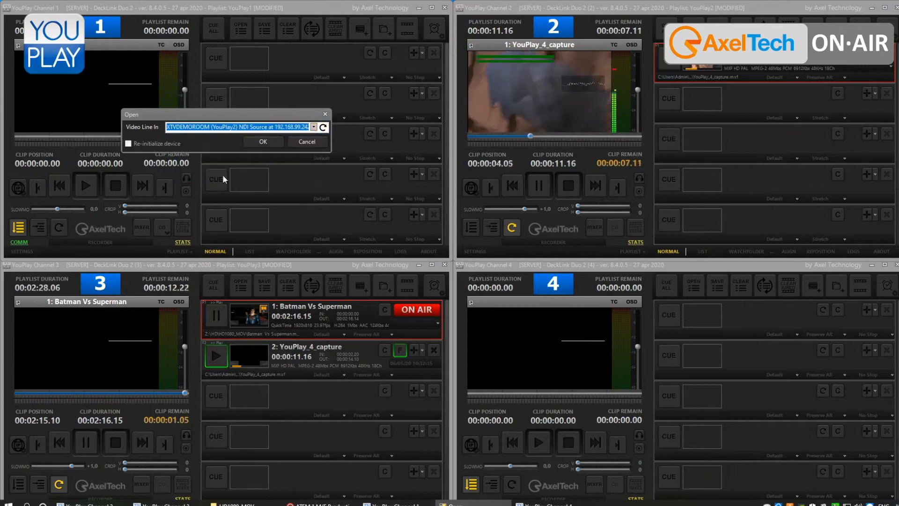
click(267, 142)
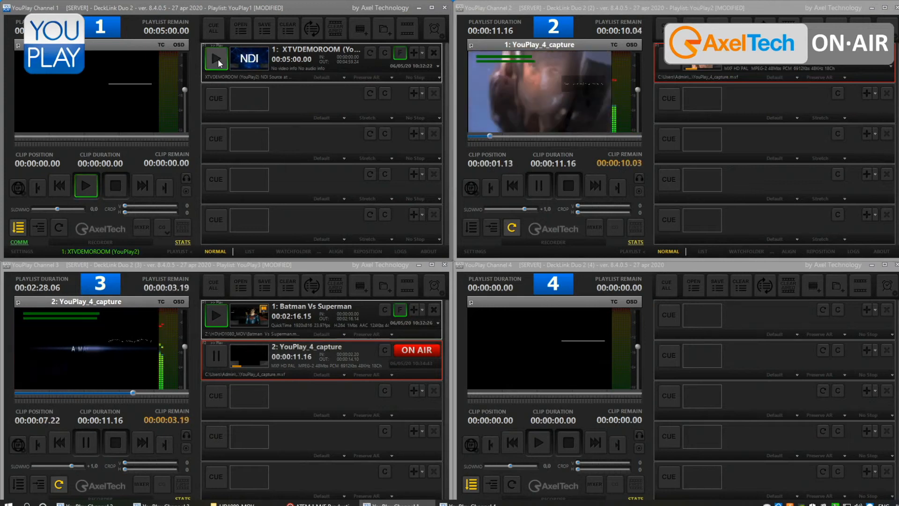
click(217, 59)
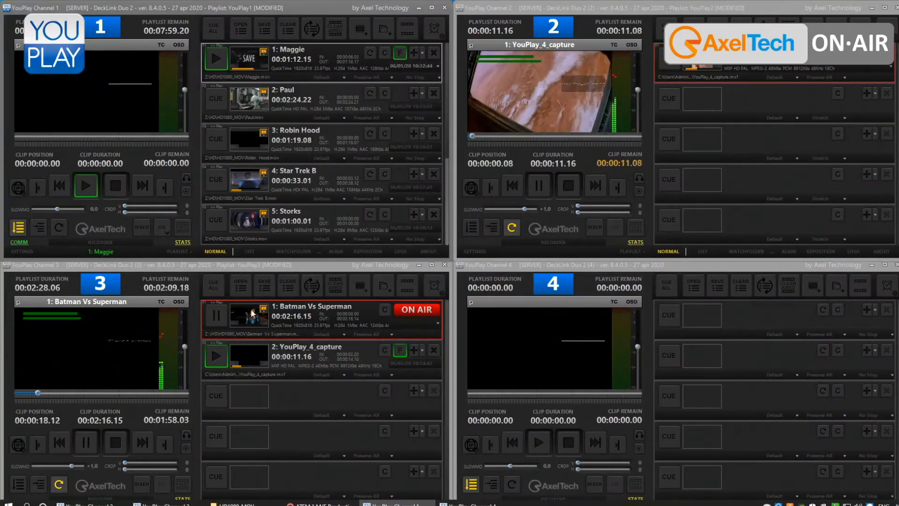
- Play clip 1, Maggie, on Channel 1 and load the CG page 08_Live News.acg from the Samples folder
click(95, 192)
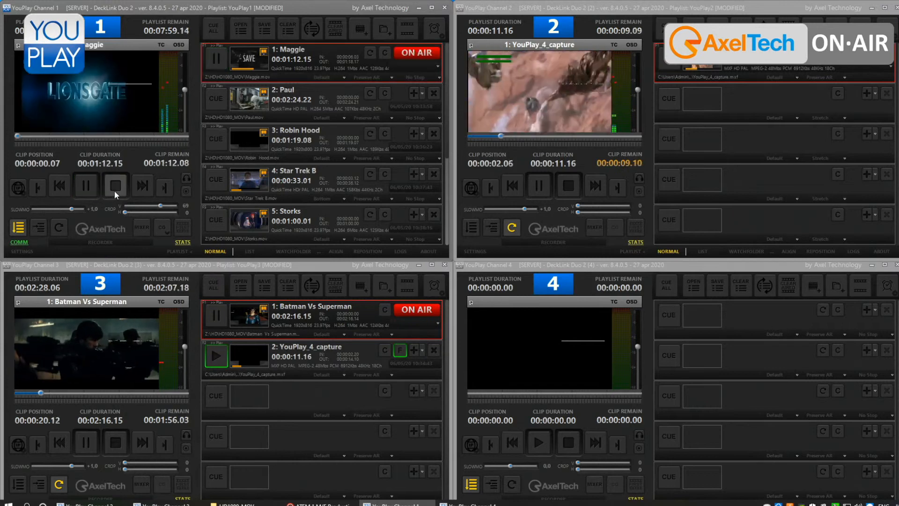
click(163, 229)
click(180, 238)
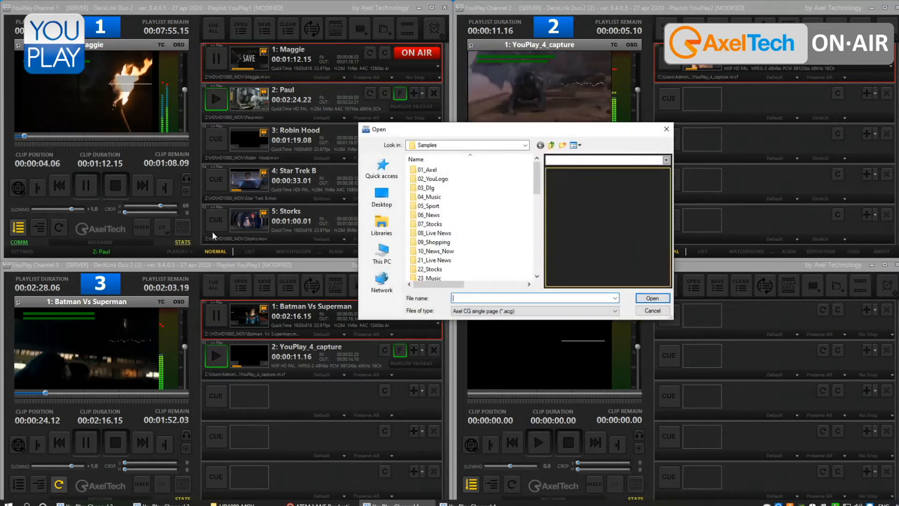
drag(537, 183, 538, 233)
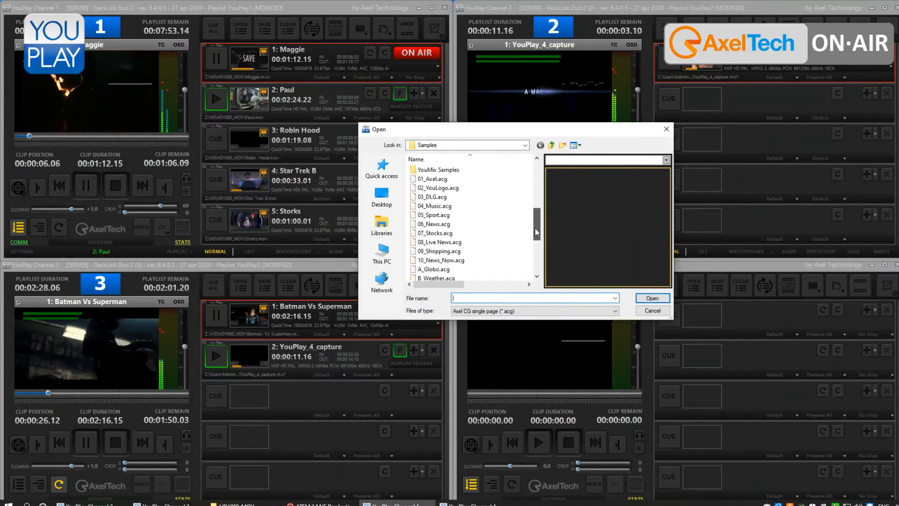
click(458, 234)
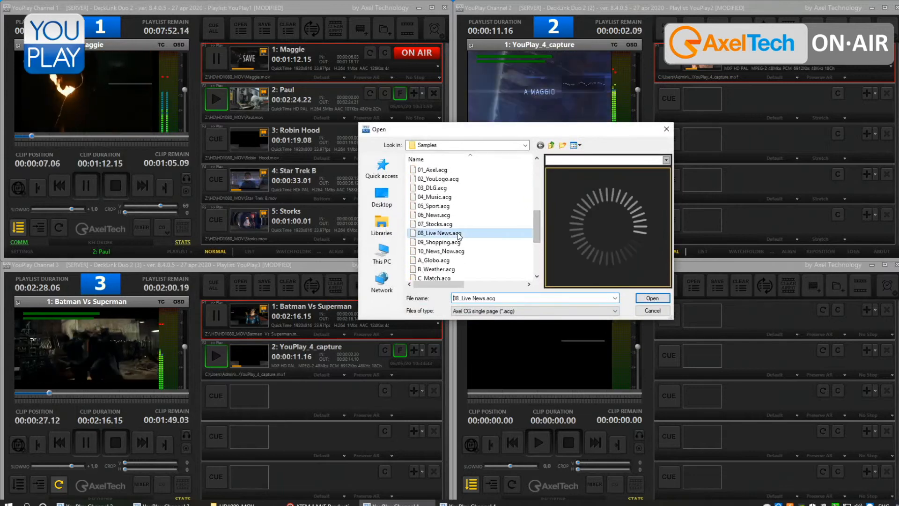
click(652, 299)
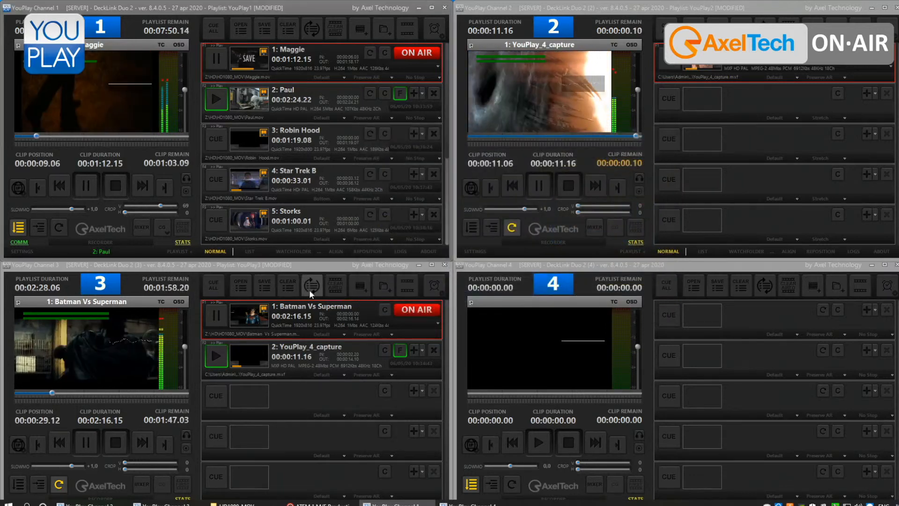
- Return Channel 1 from the recorder to the player and play clip 2, Paul
click(167, 232)
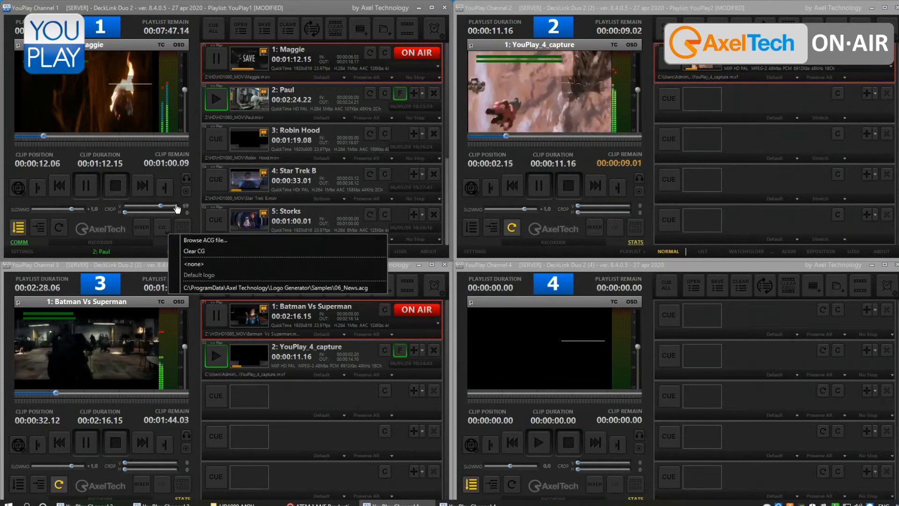
click(144, 240)
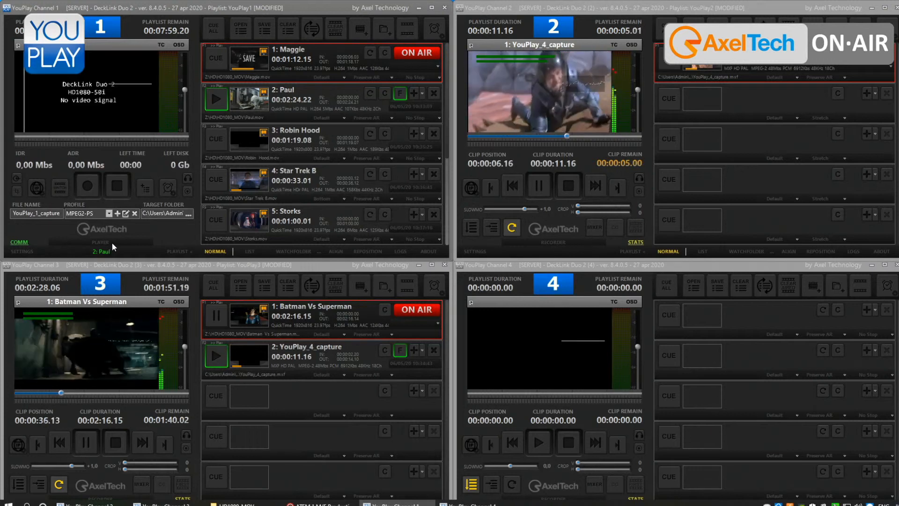
click(111, 243)
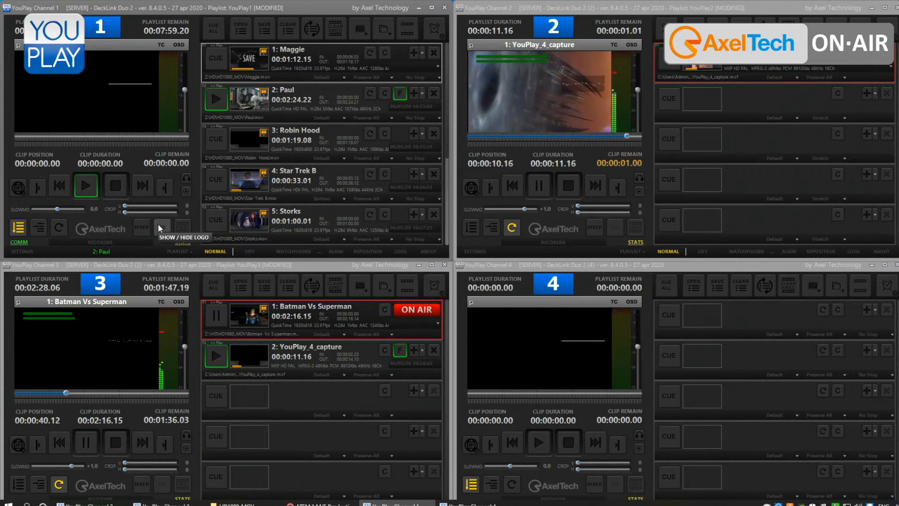
click(78, 192)
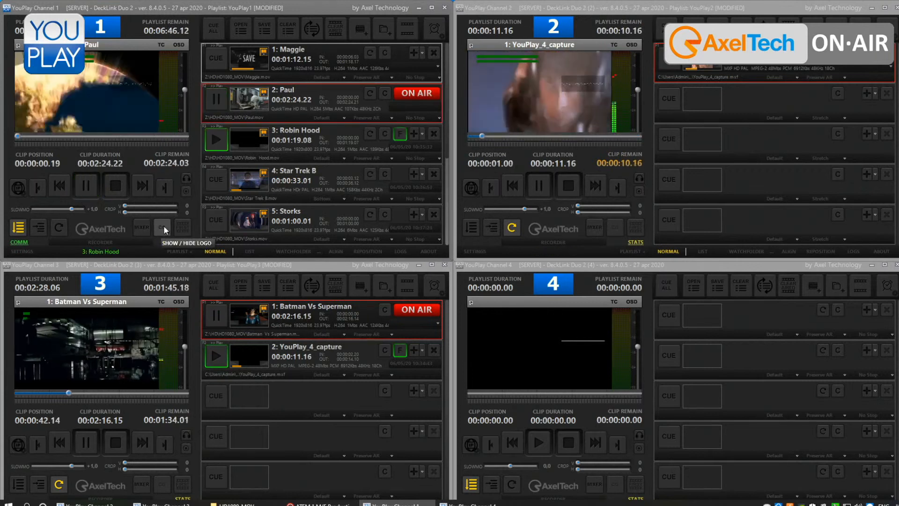